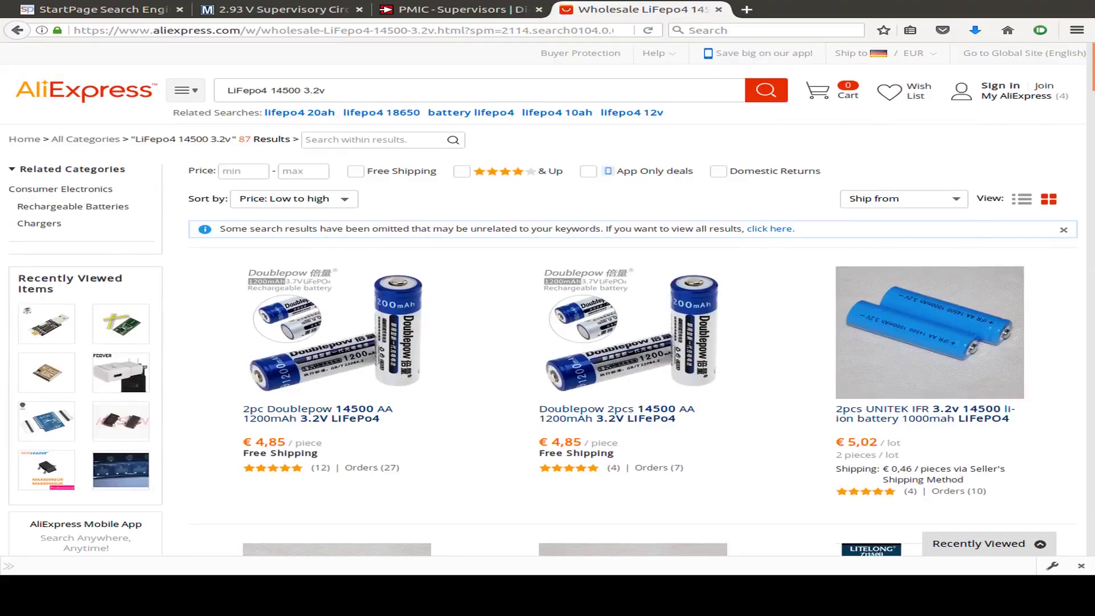
Browse the LiFePO4 14500 battery listings, and highlight the battery regulator supply voltage row in the ESP32 datasheet's recommended operating conditions
{"action": "scroll", "coordinate": [634, 274], "scroll_direction": "down", "scroll_amount": 10}
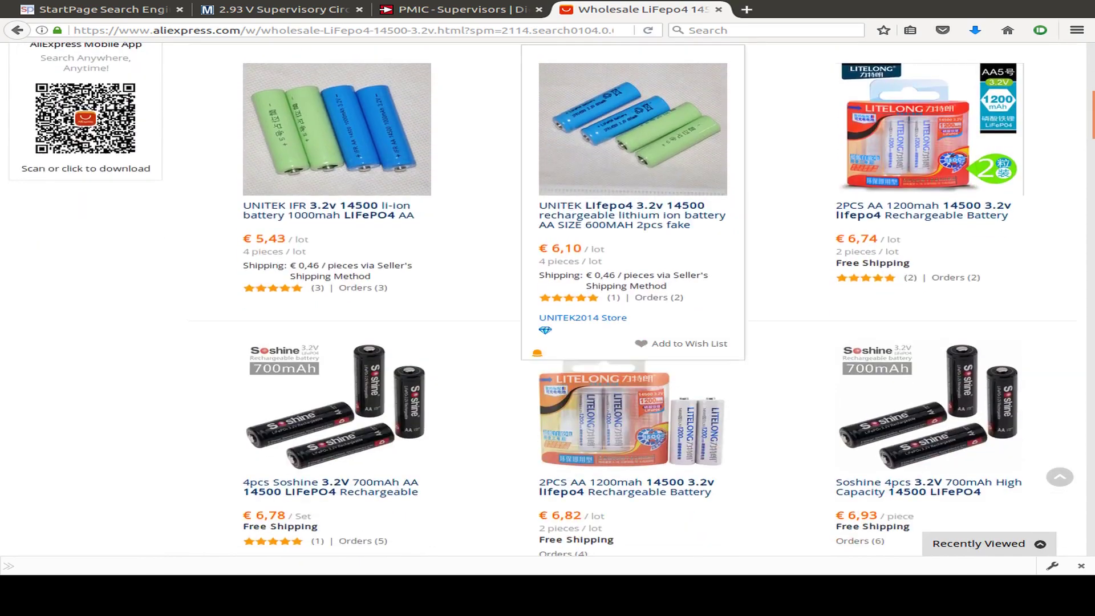
{"action": "scroll", "coordinate": [633, 274], "scroll_direction": "down", "scroll_amount": 5}
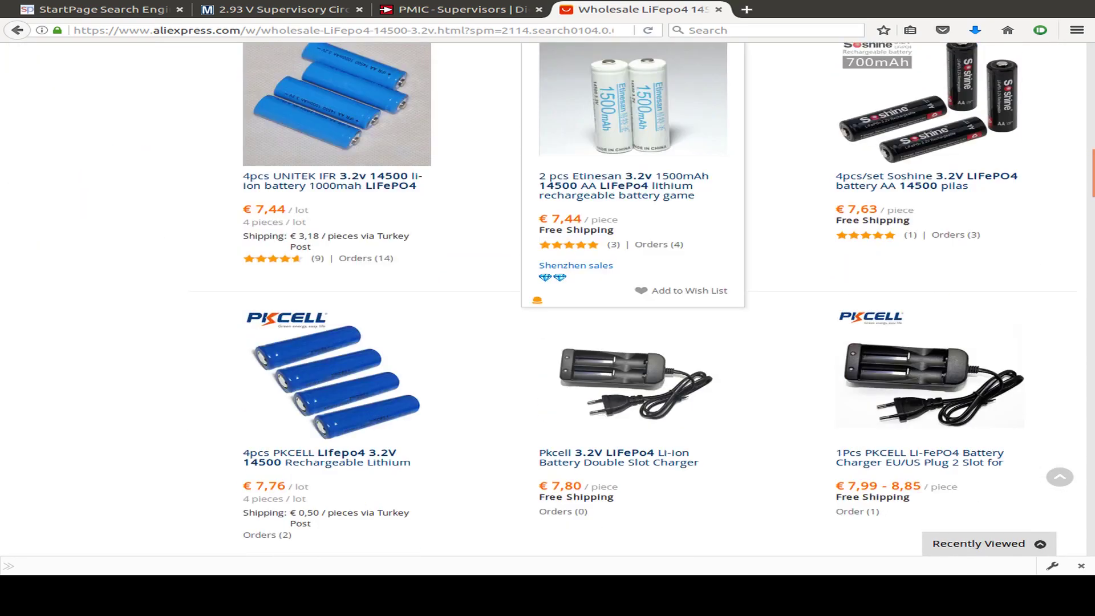
{"action": "scroll", "coordinate": [633, 274], "scroll_direction": "up", "scroll_amount": 15}
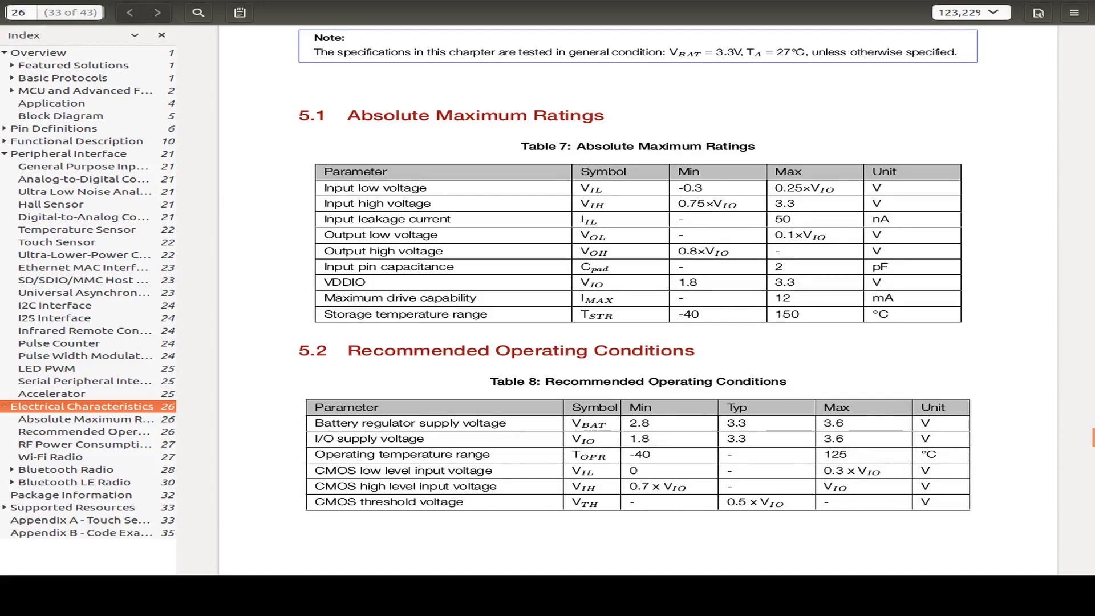
{"action": "left_click_drag", "start_coordinate": [315, 423], "coordinate": [931, 423]}
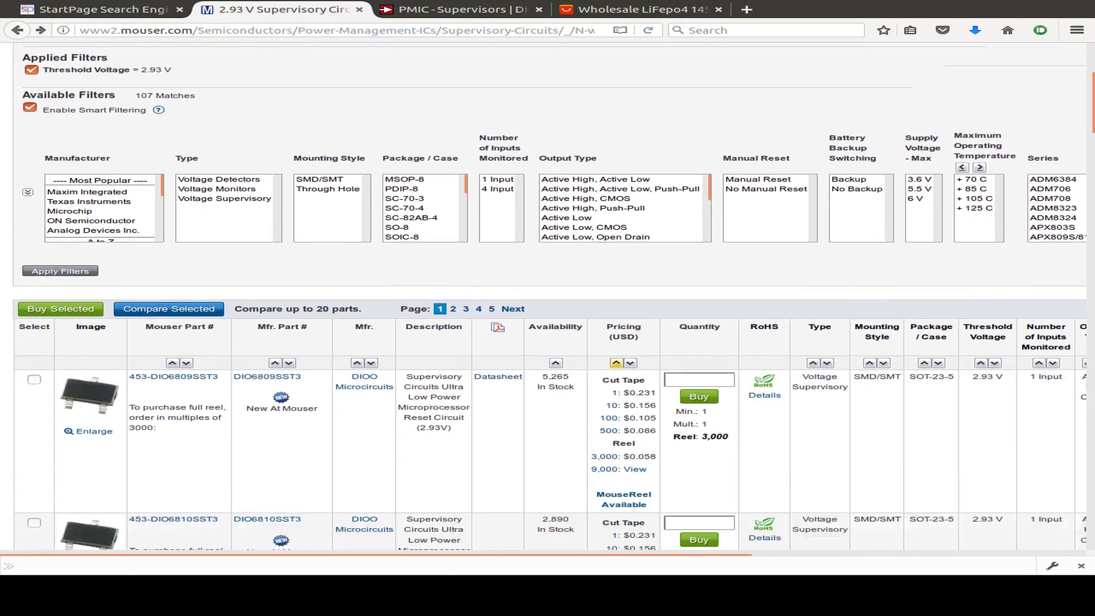
Look through Mouser's 2.93 V supervisory circuits, comparing part numbers, packages and prices
{"action": "scroll", "coordinate": [547, 296], "scroll_direction": "down", "scroll_amount": 4}
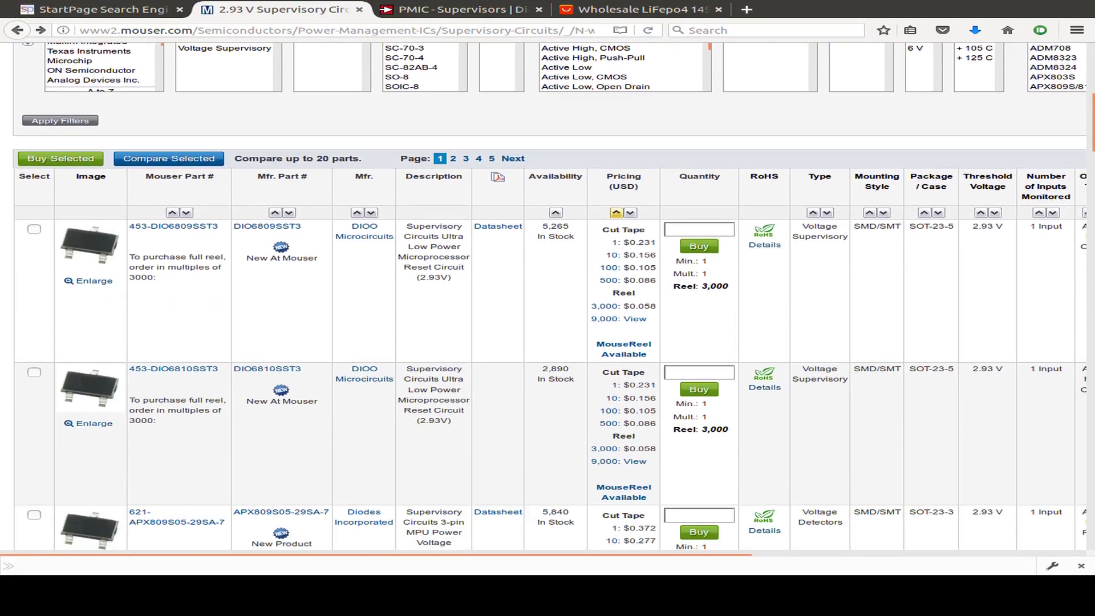
{"action": "scroll", "coordinate": [547, 296], "scroll_direction": "down", "scroll_amount": 1}
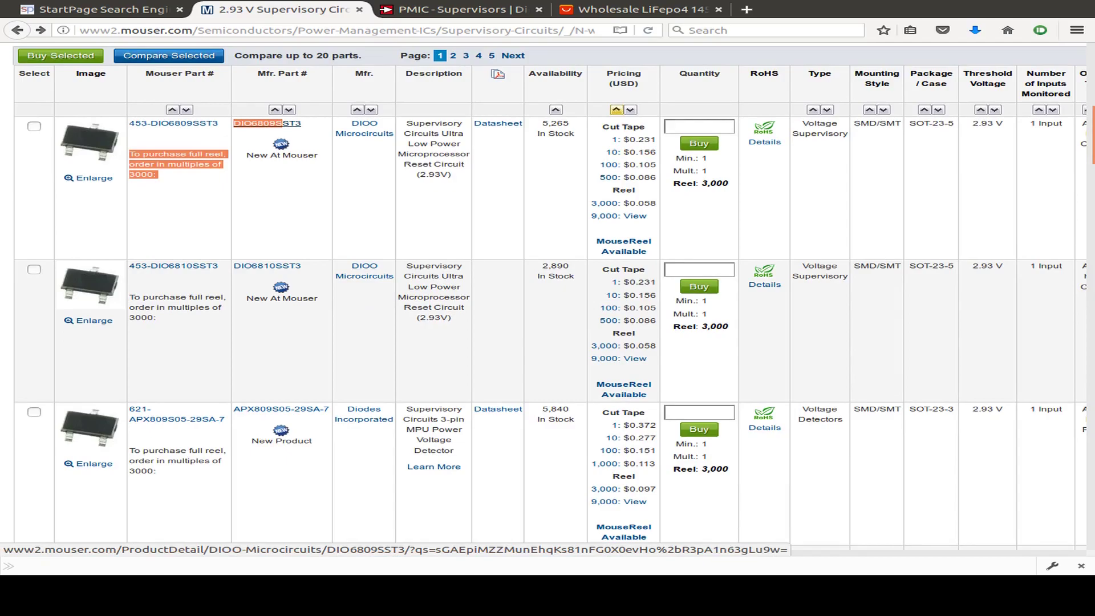
{"action": "scroll", "coordinate": [274, 136], "scroll_direction": "down", "scroll_amount": 7}
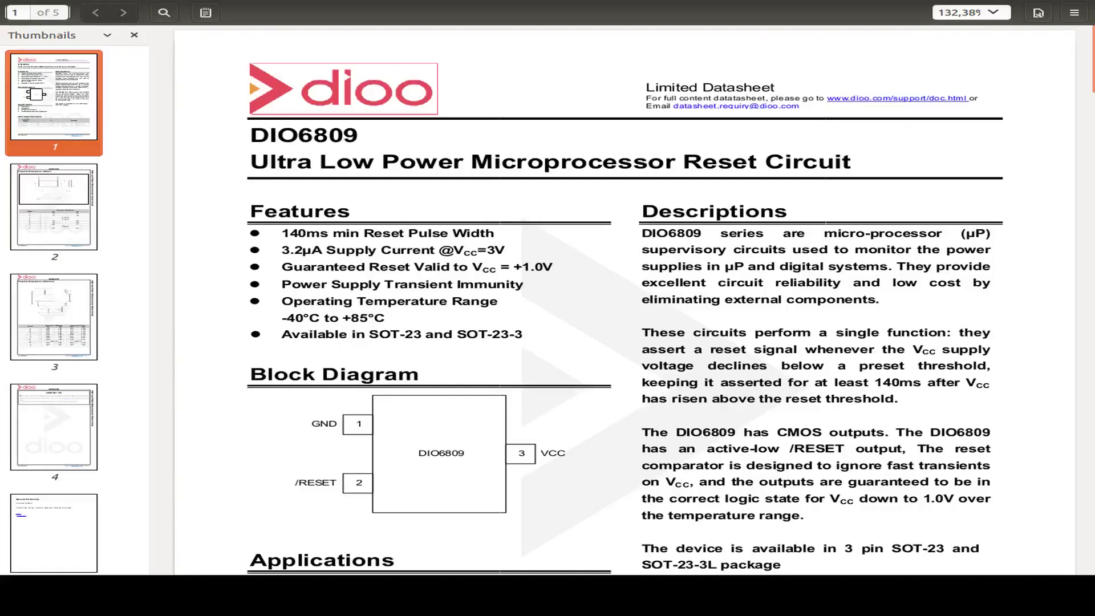
Highlight the supply current specification in the features list of the DIO6809 datasheet
{"action": "left_click_drag", "start_coordinate": [282, 249], "coordinate": [505, 250]}
{"action": "left_click", "coordinate": [505, 251]}
{"action": "scroll", "coordinate": [624, 300], "scroll_direction": "down", "scroll_amount": 2}
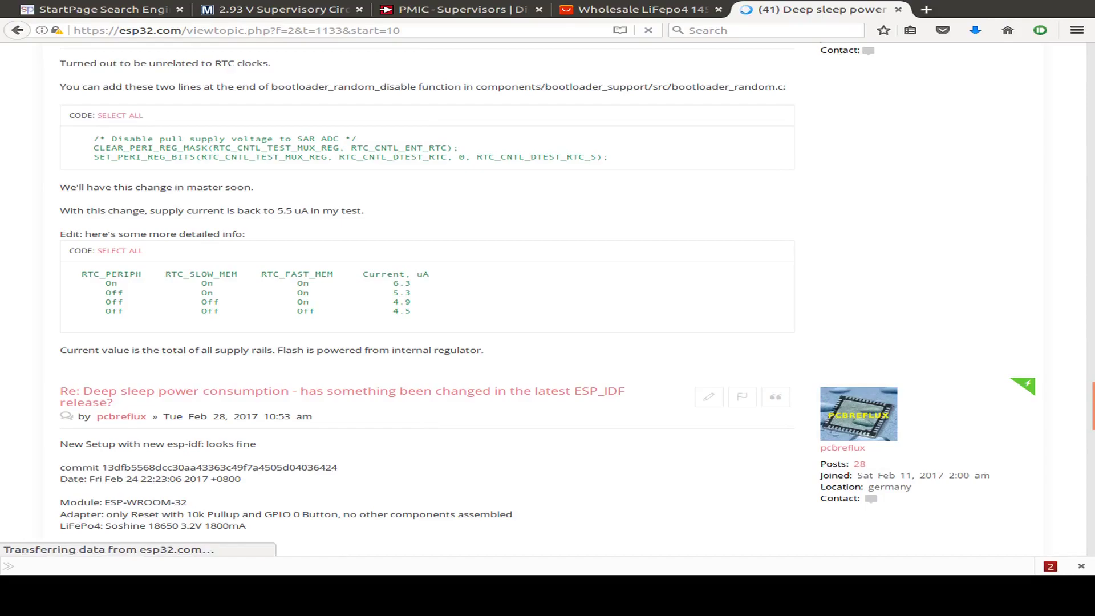
Highlight the table of deep-sleep currents in the ESP32 forum thread, and read through the APX809S/810S voltage detector datasheet
{"action": "left_click_drag", "start_coordinate": [81, 274], "coordinate": [411, 311]}
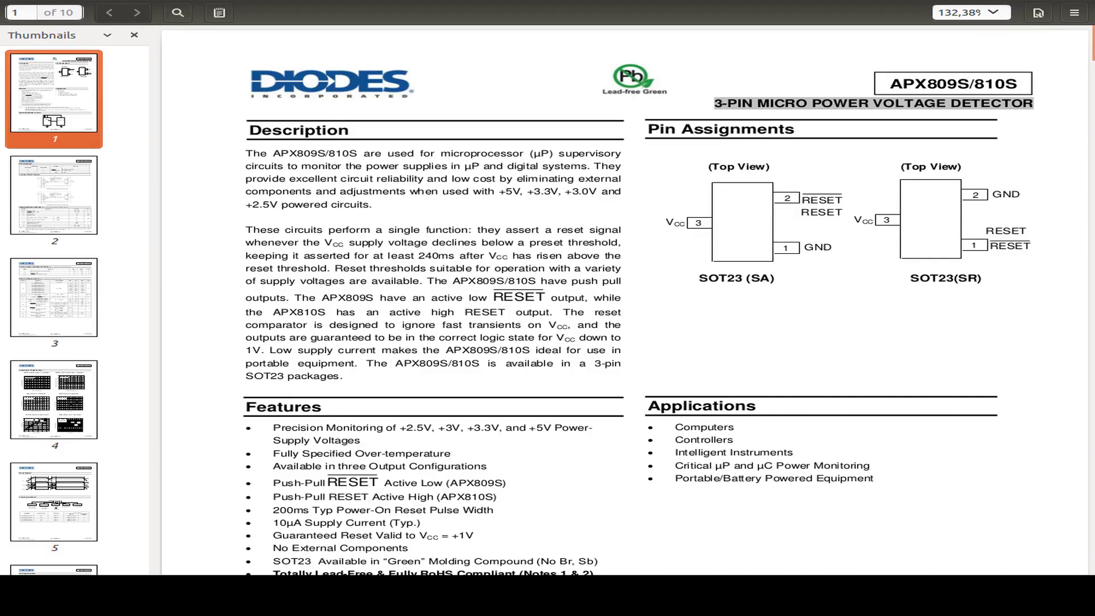
{"action": "scroll", "coordinate": [627, 286], "scroll_direction": "down", "scroll_amount": 5}
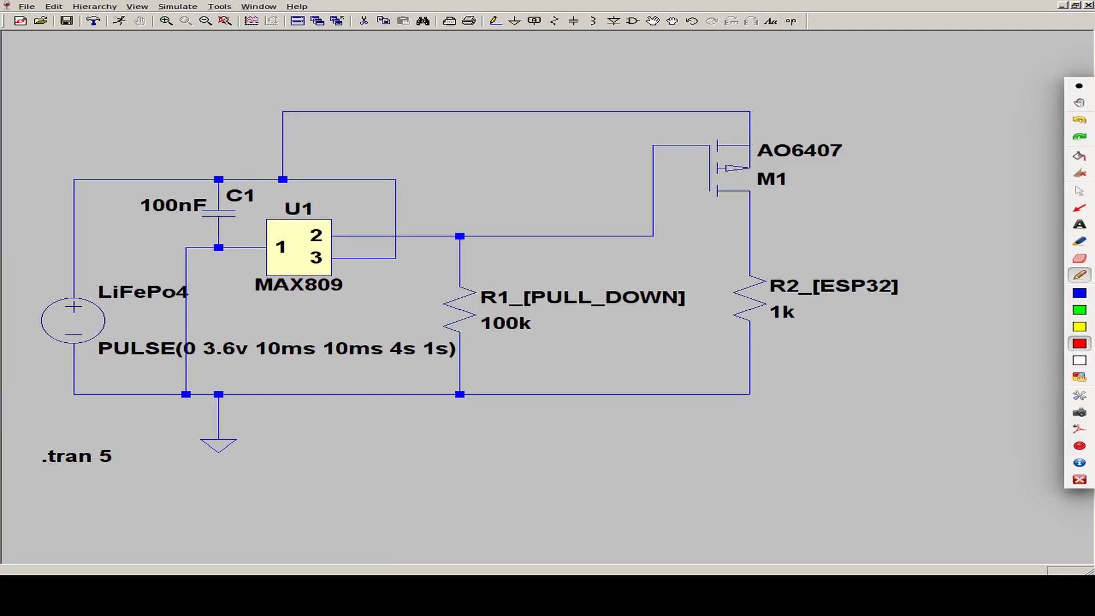
Mark the LiFePo4 source, R2_[ESP32] load, MAX809 and AO6407 MOSFET in red on the LTspice schematic, and close the annotation tool
{"action": "mouse_move", "coordinate": [102, 267]}
{"action": "left_mouse_down"}
{"action": "mouse_move", "coordinate": [20, 322]}
{"action": "mouse_move", "coordinate": [172, 379]}
{"action": "mouse_move", "coordinate": [100, 251]}
{"action": "mouse_move", "coordinate": [103, 268]}
{"action": "left_mouse_up"}
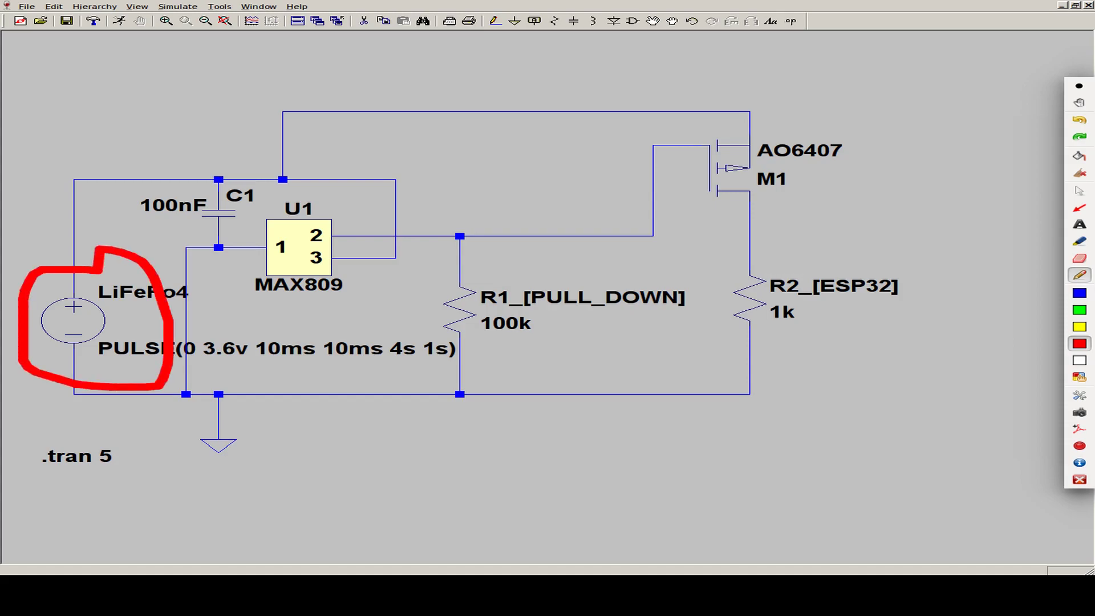
{"action": "mouse_move", "coordinate": [904, 267]}
{"action": "left_mouse_down"}
{"action": "mouse_move", "coordinate": [724, 357]}
{"action": "mouse_move", "coordinate": [942, 299]}
{"action": "mouse_move", "coordinate": [890, 274]}
{"action": "left_mouse_up"}
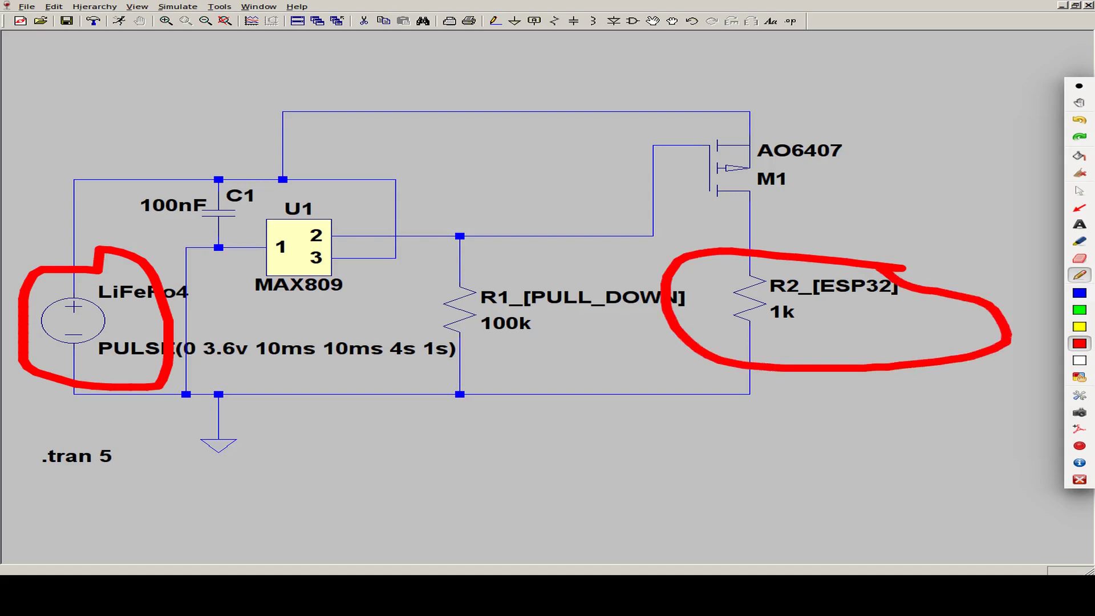
{"action": "left_click_drag", "start_coordinate": [247, 305], "coordinate": [375, 306]}
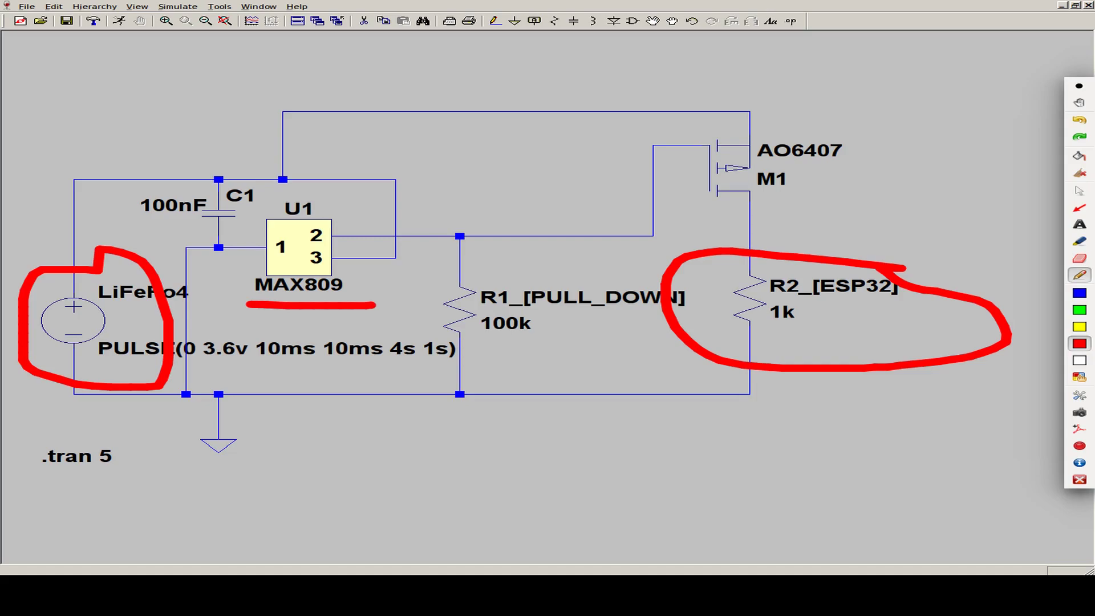
{"action": "mouse_move", "coordinate": [830, 122]}
{"action": "left_mouse_down"}
{"action": "mouse_move", "coordinate": [700, 106]}
{"action": "mouse_move", "coordinate": [859, 219]}
{"action": "mouse_move", "coordinate": [808, 129]}
{"action": "mouse_move", "coordinate": [824, 128]}
{"action": "left_mouse_up"}
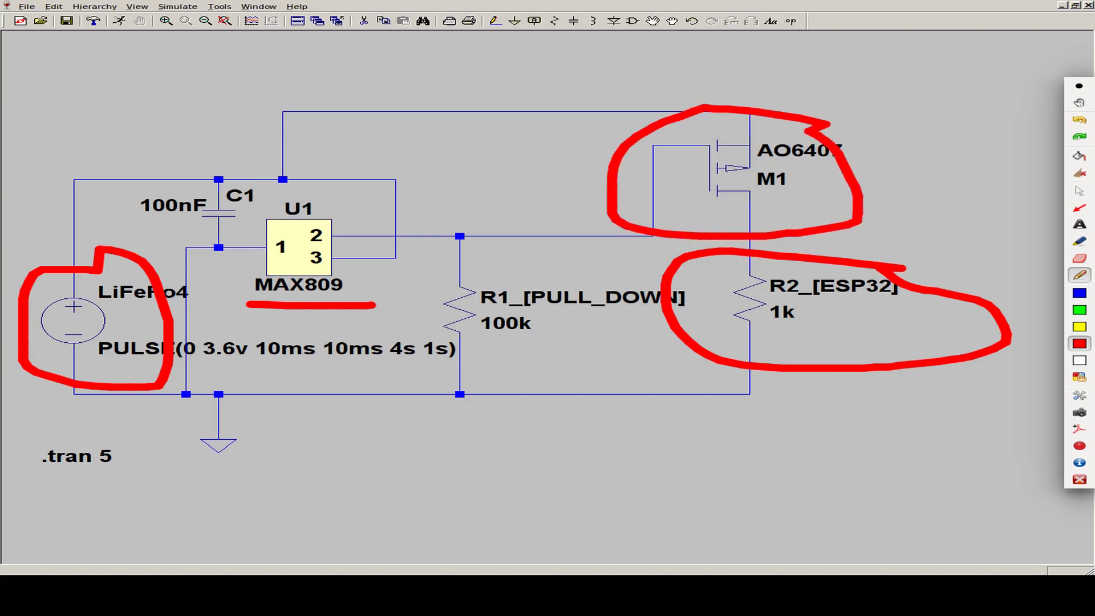
{"action": "left_click", "coordinate": [1079, 479]}
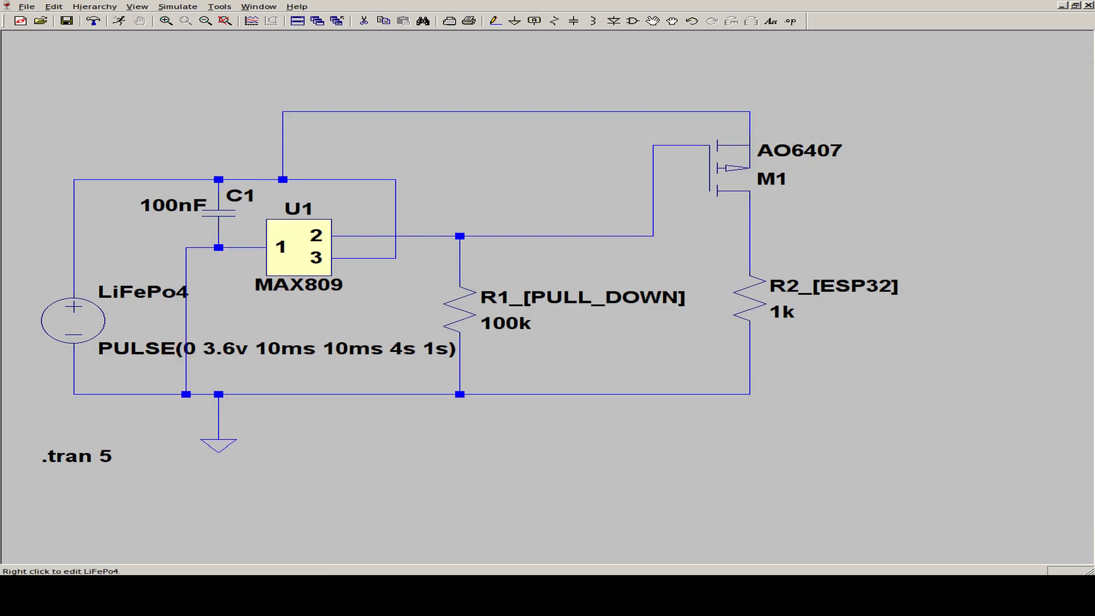
Review the LiFePo4 voltage source's pulse settings, including on-voltage, delay, fall time and on time
{"action": "right_click", "coordinate": [73, 320]}
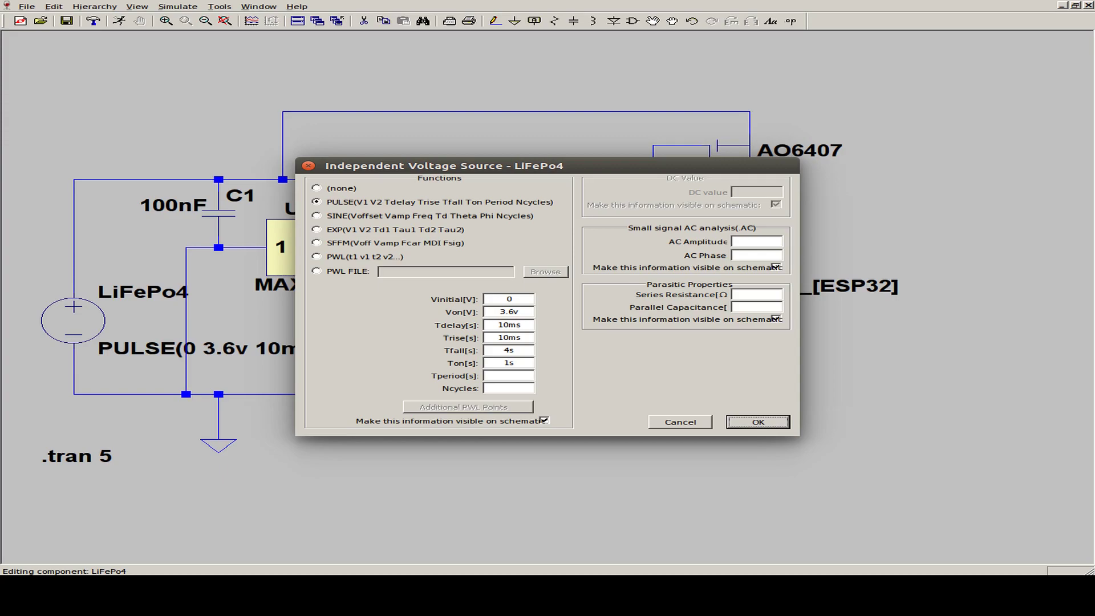
{"action": "double_click", "coordinate": [509, 324]}
{"action": "left_click", "coordinate": [519, 324]}
{"action": "double_click", "coordinate": [508, 324]}
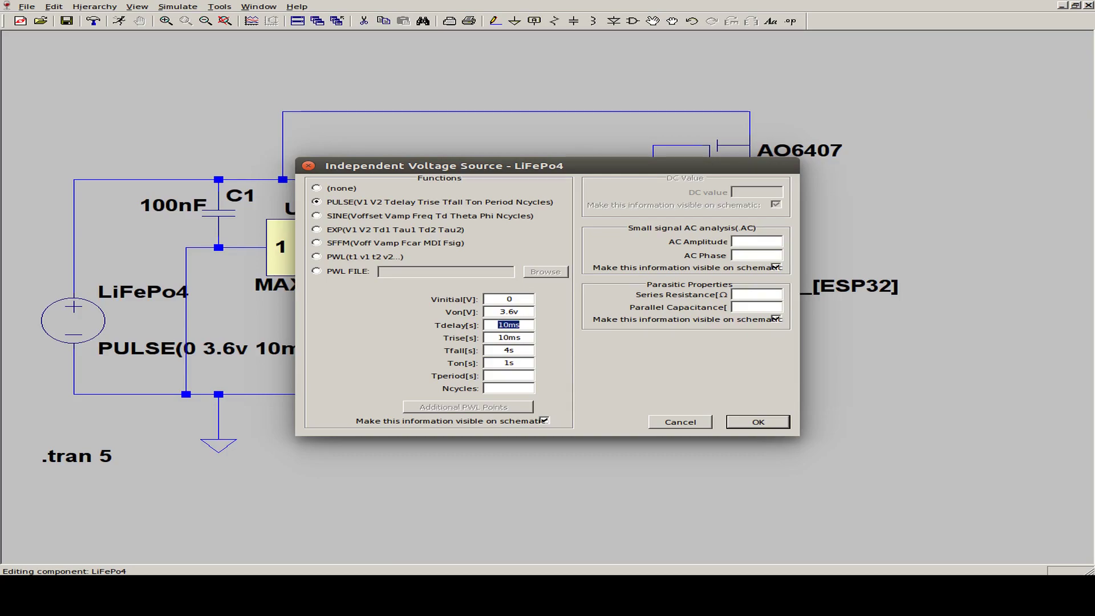
{"action": "double_click", "coordinate": [505, 312]}
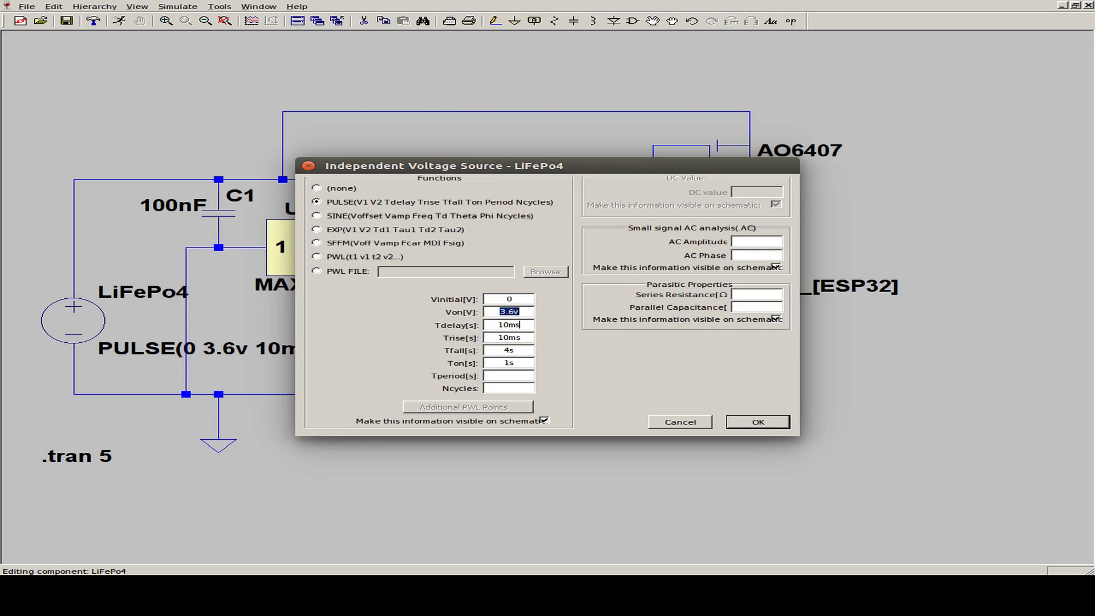
{"action": "left_click_drag", "start_coordinate": [503, 363], "coordinate": [515, 350]}
{"action": "key", "text": "Return"}
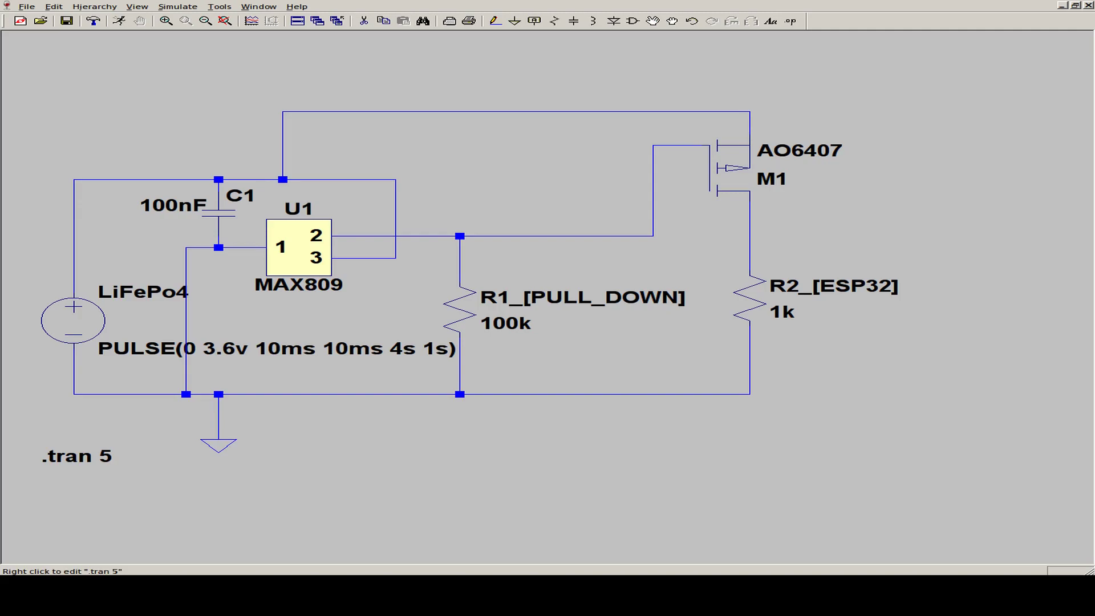
Run the transient simulation and plot the voltages at the battery supply, the MAX809 output on pin 2 and the MOSFET's output to R2_[ESP32]
{"action": "left_click", "coordinate": [118, 20]}
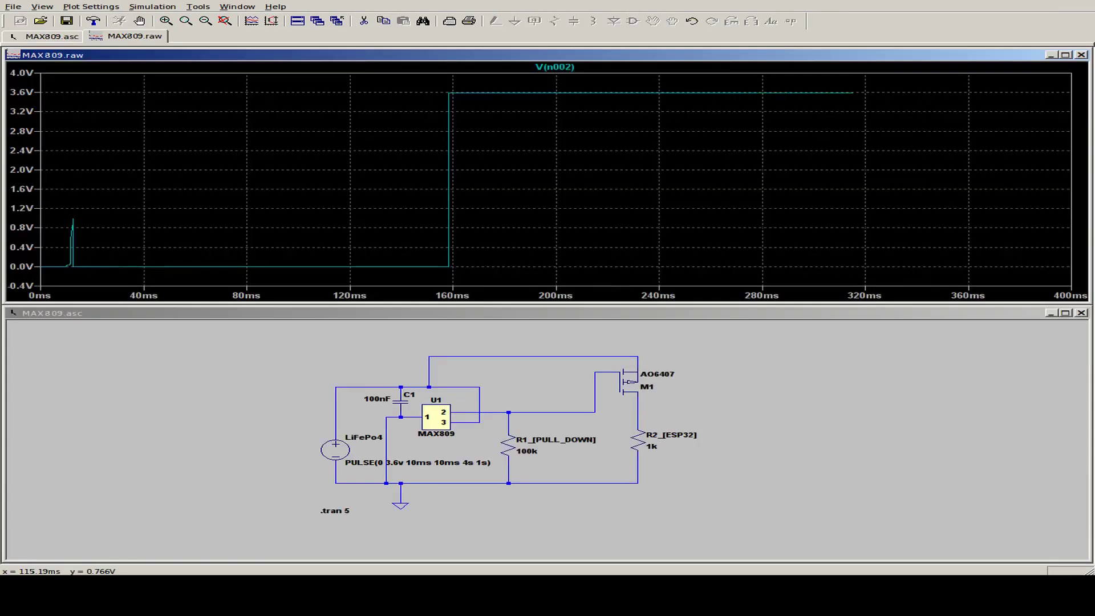
{"action": "left_click", "coordinate": [371, 387]}
{"action": "left_click", "coordinate": [370, 387]}
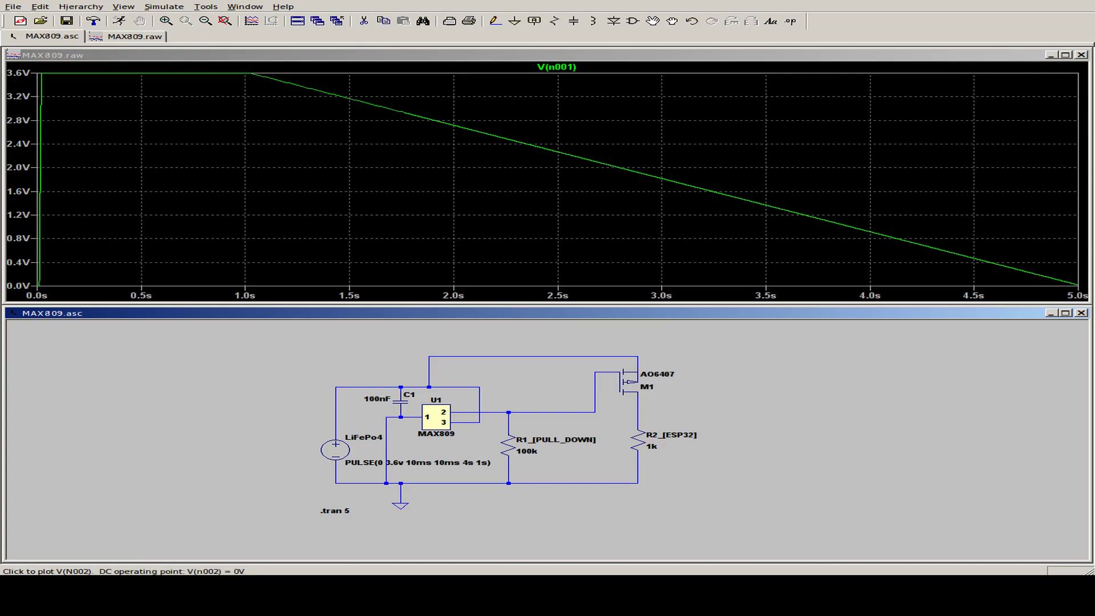
{"action": "left_click", "coordinate": [496, 412]}
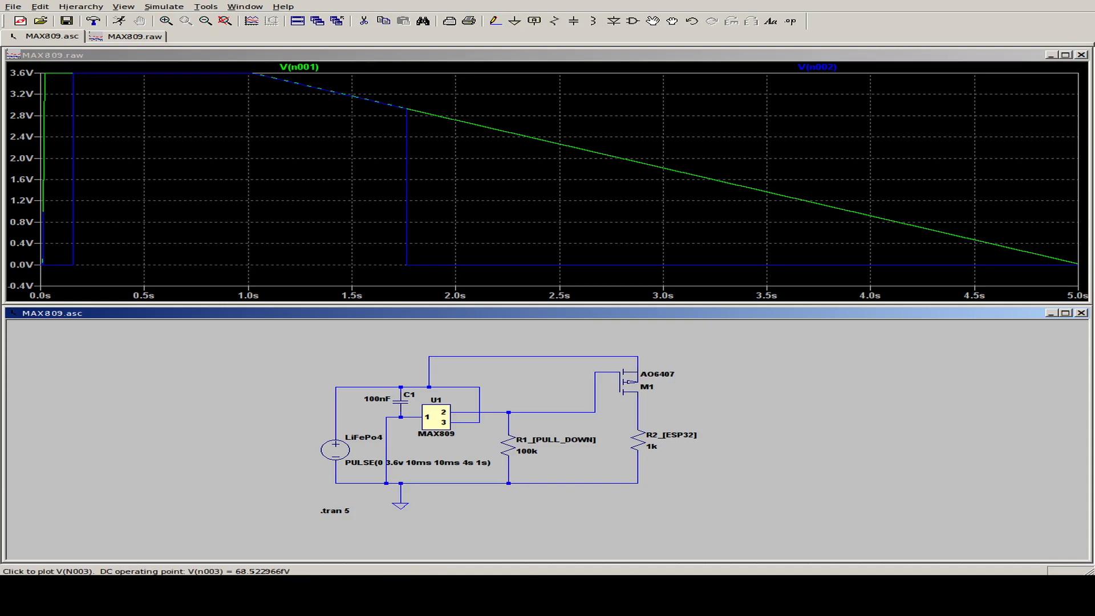
{"action": "left_click", "coordinate": [639, 406]}
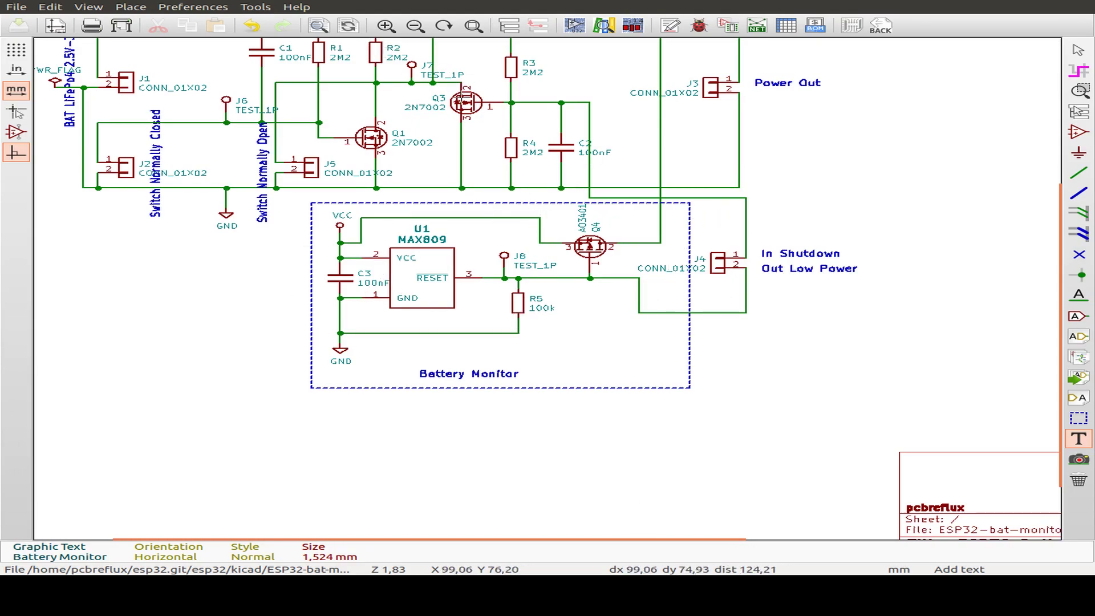
Switch from the KiCad schematic to the board layout in Pcbnew and bring the whole board into view
{"action": "right_click", "coordinate": [819, 591]}
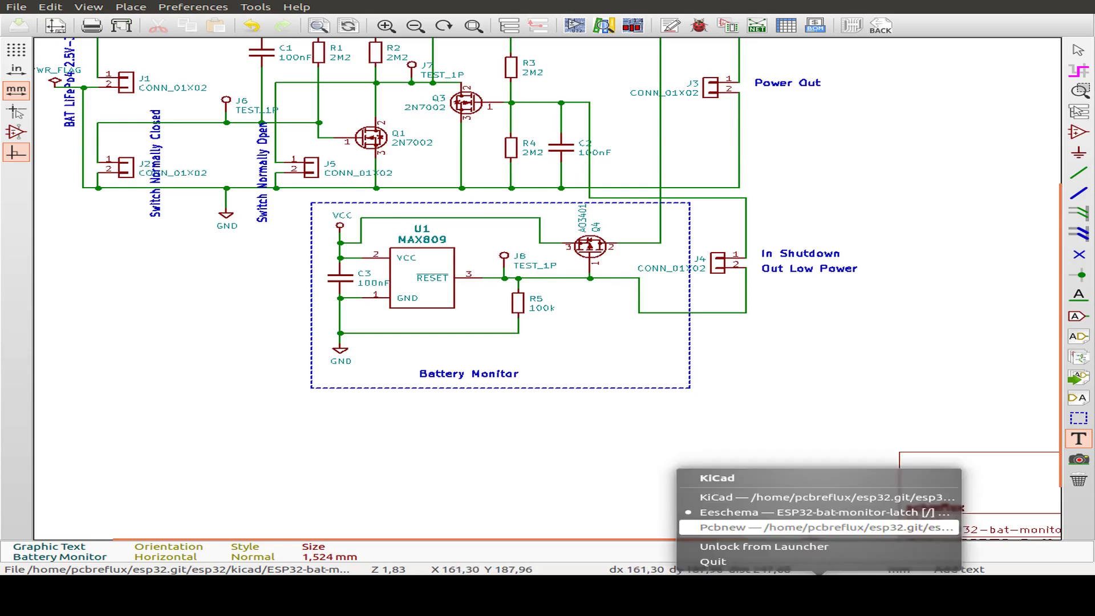
{"action": "left_click", "coordinate": [819, 591]}
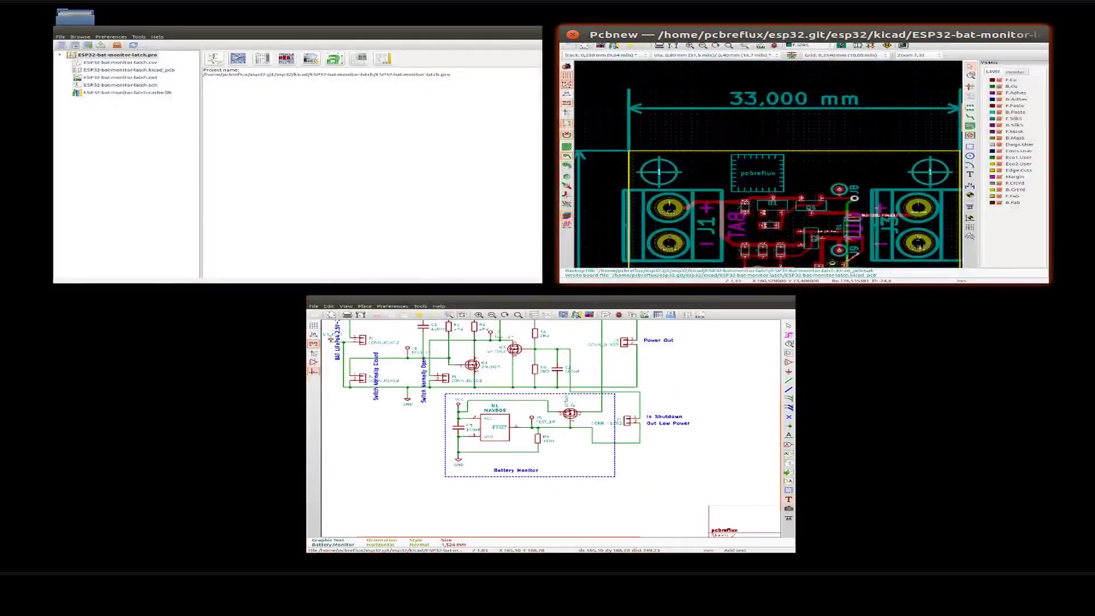
{"action": "left_click", "coordinate": [867, 112]}
{"action": "scroll", "coordinate": [488, 231], "scroll_direction": "down", "scroll_amount": 4}
{"action": "scroll", "coordinate": [582, 367], "scroll_direction": "up", "scroll_amount": 4}
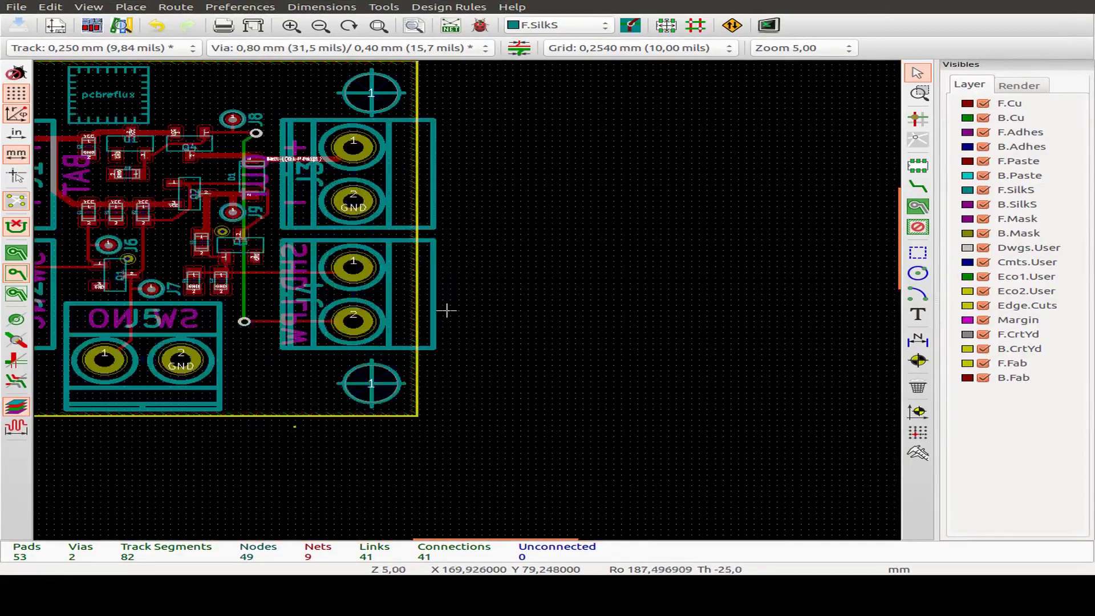
{"action": "scroll", "coordinate": [465, 298], "scroll_direction": "down", "scroll_amount": 2}
{"action": "left_click_drag", "start_coordinate": [284, 292], "coordinate": [515, 353]}
Open the board in the 3D viewer and inspect its component side from several angles
{"action": "left_click", "coordinate": [130, 7]}
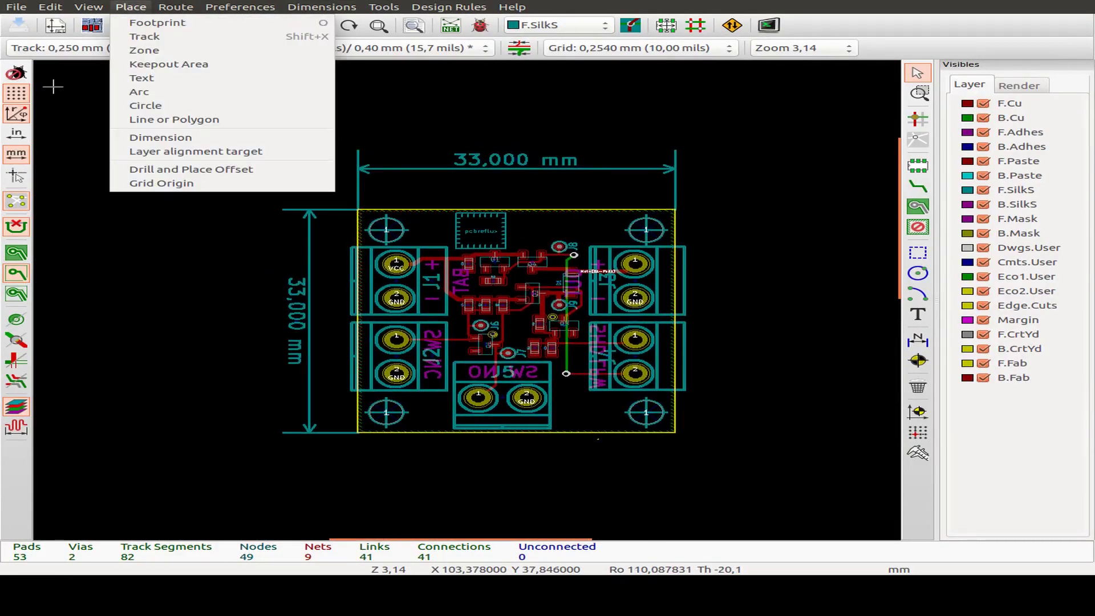
{"action": "mouse_move", "coordinate": [88, 7]}
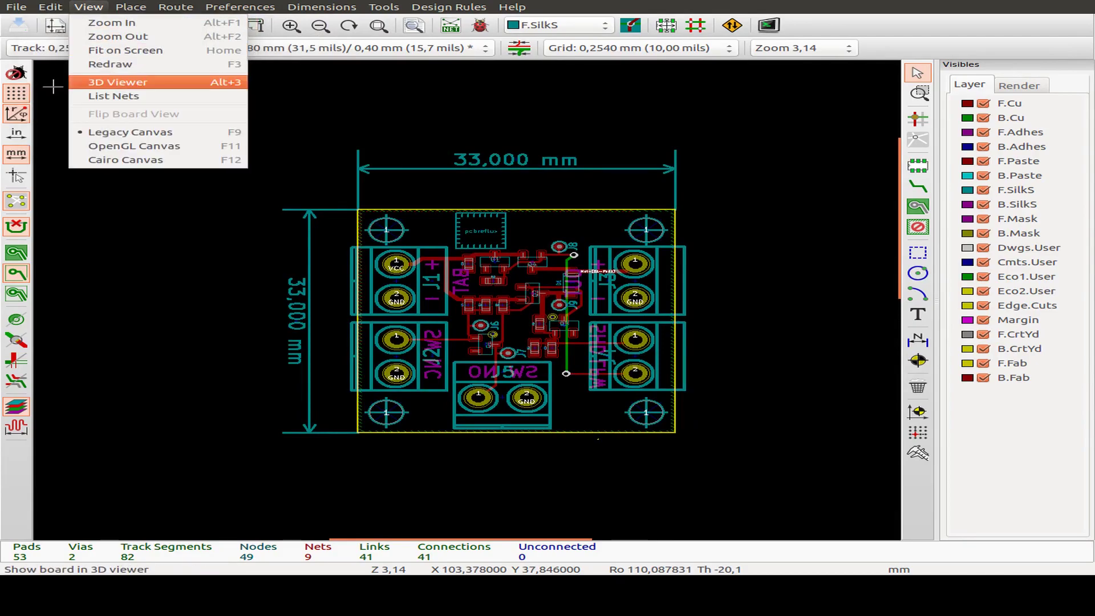
{"action": "left_click", "coordinate": [117, 82]}
{"action": "mouse_move", "coordinate": [548, 295]}
{"action": "left_mouse_down"}
{"action": "mouse_move", "coordinate": [587, 240]}
{"action": "mouse_move", "coordinate": [548, 273]}
{"action": "mouse_move", "coordinate": [514, 251]}
{"action": "mouse_move", "coordinate": [542, 269]}
{"action": "mouse_move", "coordinate": [547, 291]}
{"action": "left_mouse_up"}
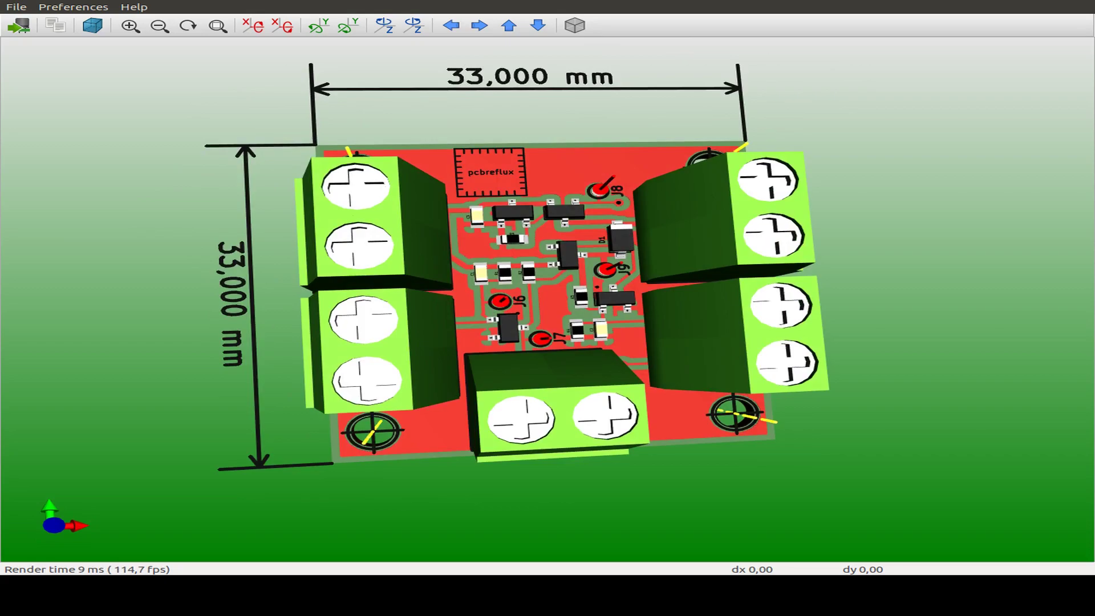
{"action": "left_click_drag", "start_coordinate": [547, 291], "coordinate": [493, 282]}
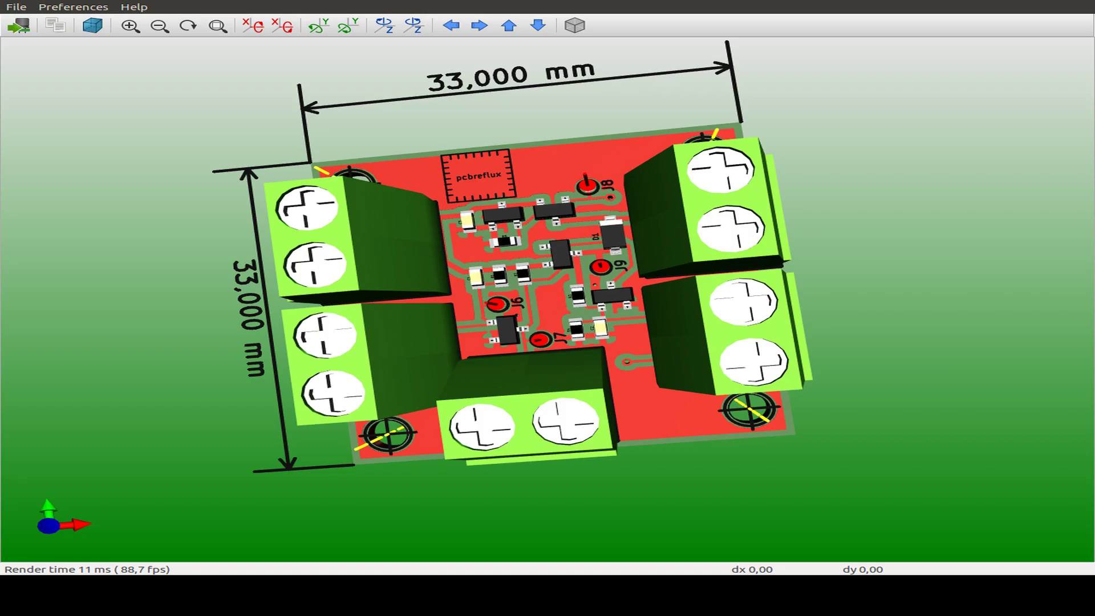
{"action": "left_click_drag", "start_coordinate": [493, 239], "coordinate": [482, 260]}
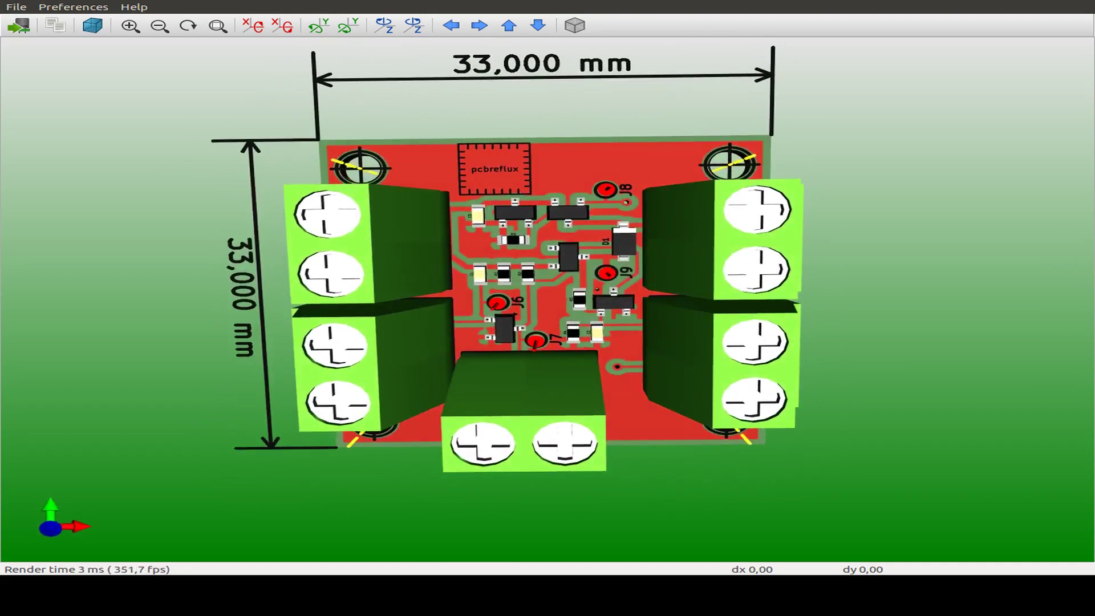
Hide the through-hole component models in the 3D view
{"action": "left_click", "coordinate": [73, 7]}
{"action": "mouse_move", "coordinate": [100, 160]}
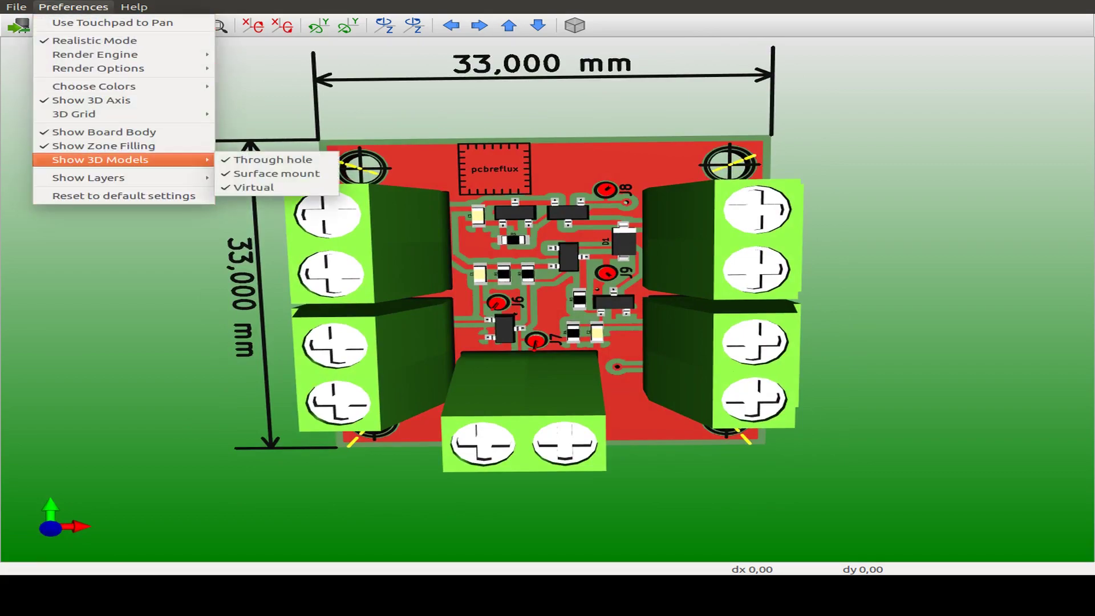
{"action": "left_click", "coordinate": [273, 160]}
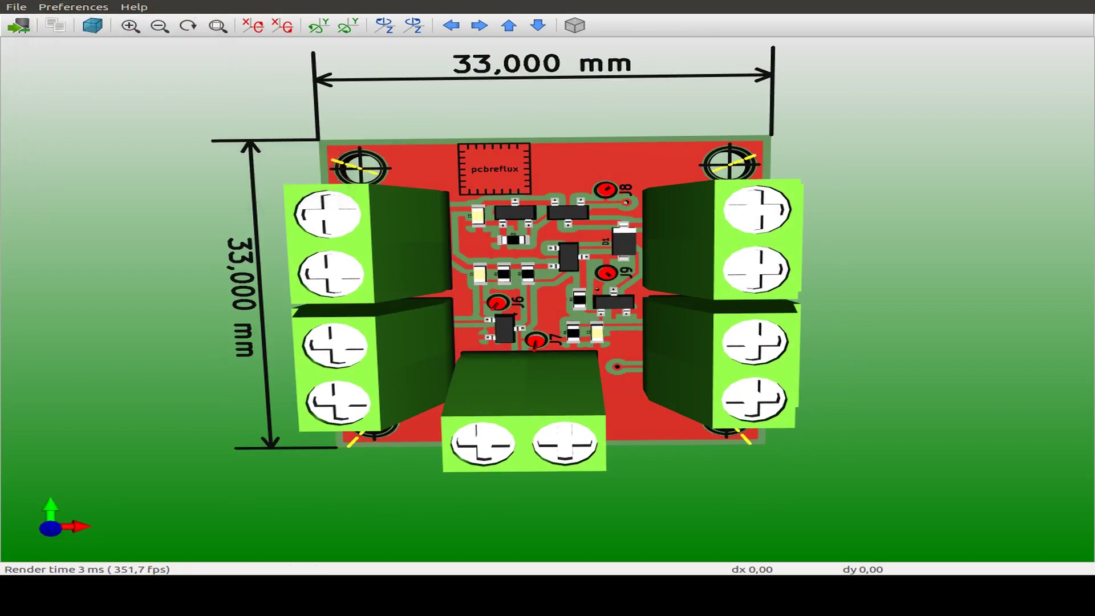
Show the board's solder mask layers in the 3D view
{"action": "mouse_move", "coordinate": [496, 286]}
{"action": "left_mouse_down"}
{"action": "mouse_move", "coordinate": [494, 234]}
{"action": "mouse_move", "coordinate": [527, 262]}
{"action": "mouse_move", "coordinate": [496, 288]}
{"action": "mouse_move", "coordinate": [494, 274]}
{"action": "left_mouse_up"}
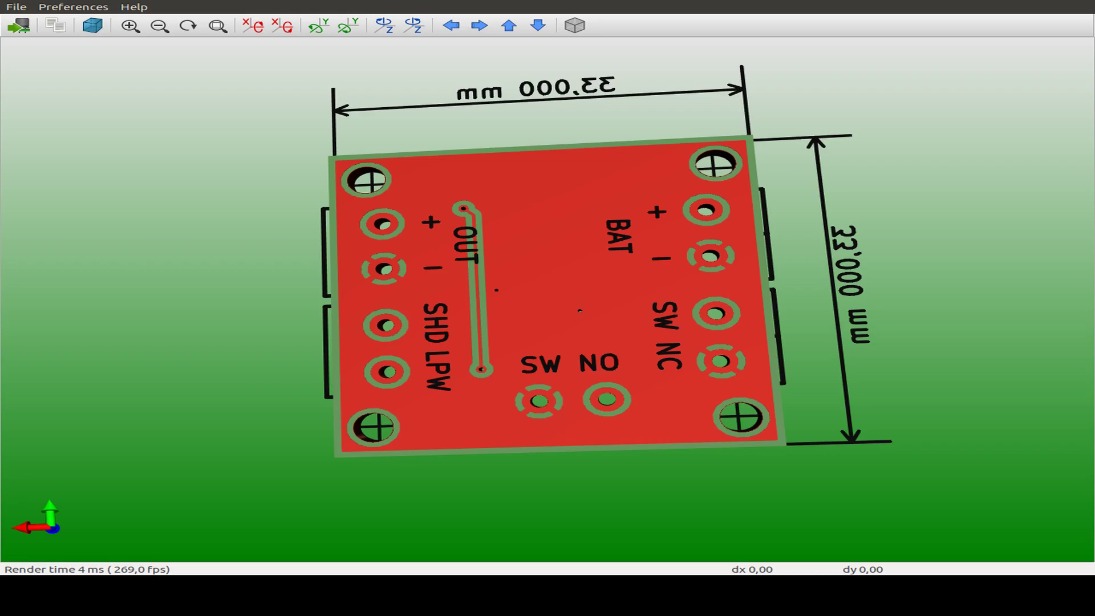
{"action": "left_click", "coordinate": [73, 7]}
{"action": "mouse_move", "coordinate": [123, 177]}
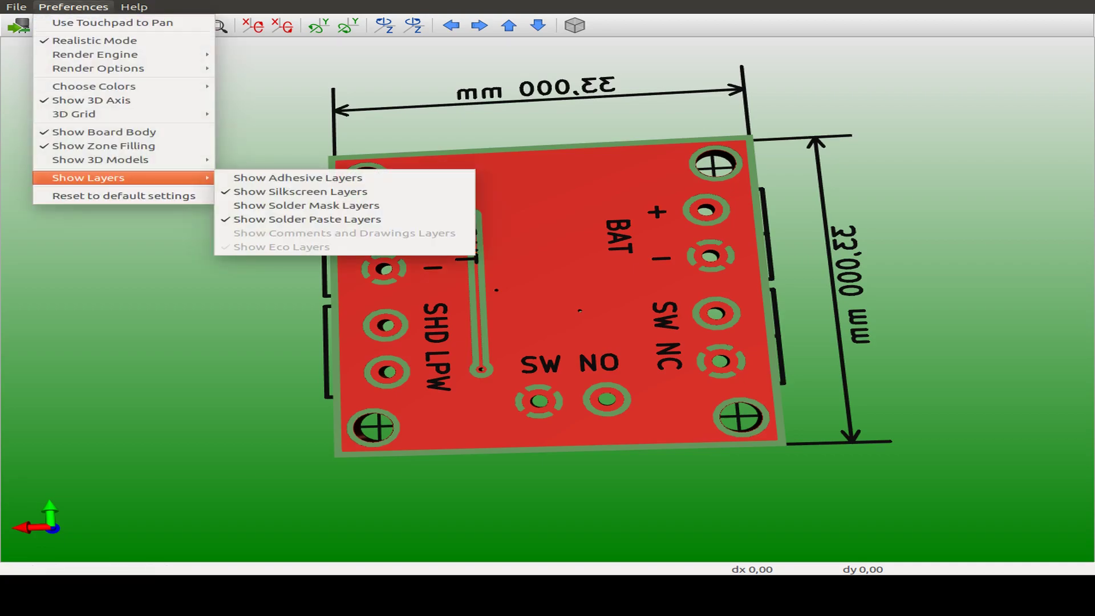
{"action": "left_click", "coordinate": [307, 219]}
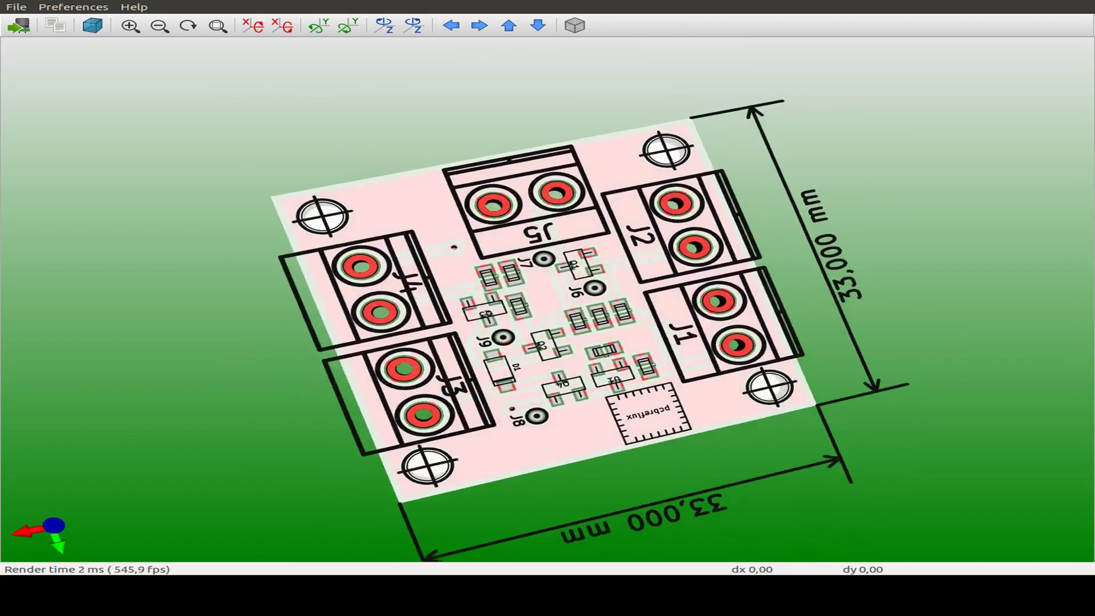
Turn the solder mask layers back off in the 3D view
{"action": "left_click", "coordinate": [73, 7]}
{"action": "key", "text": "Up"}
{"action": "key", "text": "Up"}
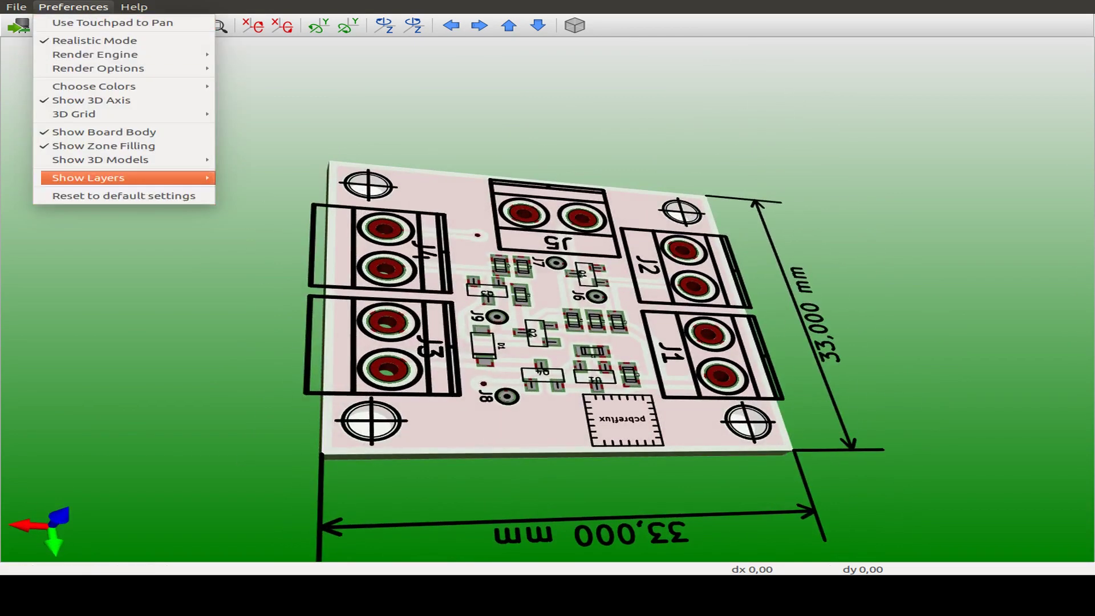
{"action": "key", "text": "Right"}
{"action": "key", "text": "Down"}
{"action": "key", "text": "Down"}
{"action": "key", "text": "Return"}
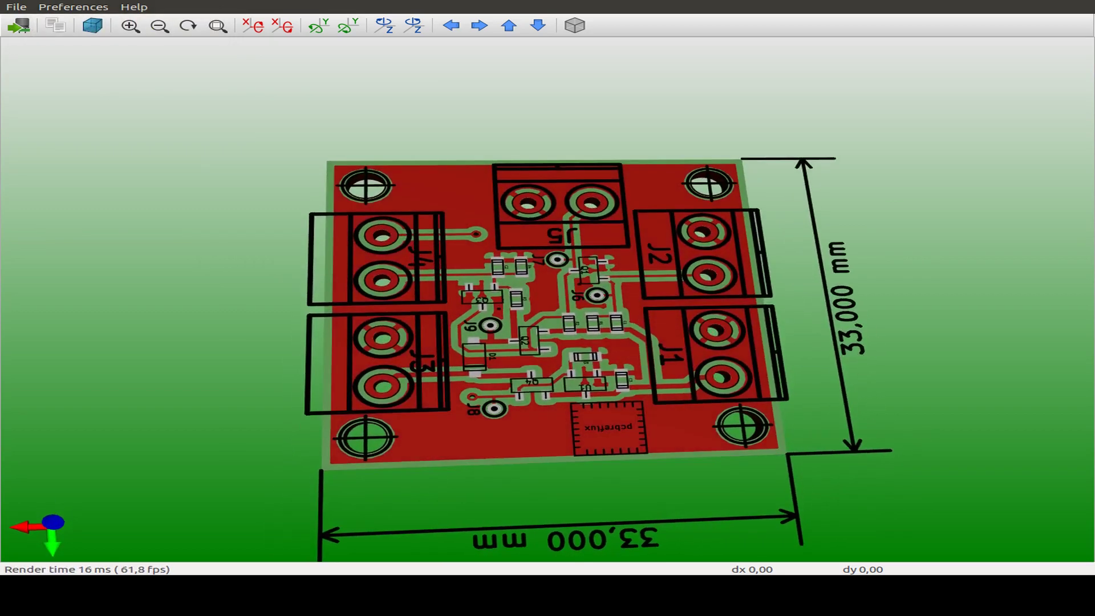
Switch to the board layout in Pcbnew, hide the B.Cu layer and turn off the display of filled zones
{"action": "key", "text": "alt+Tab"}
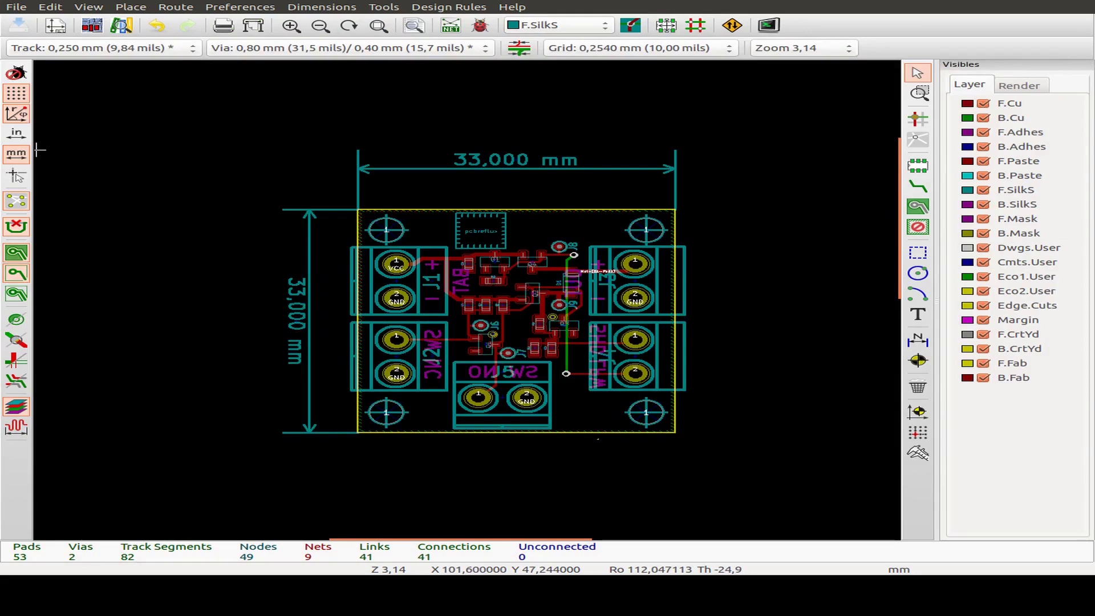
{"action": "left_click", "coordinate": [16, 253]}
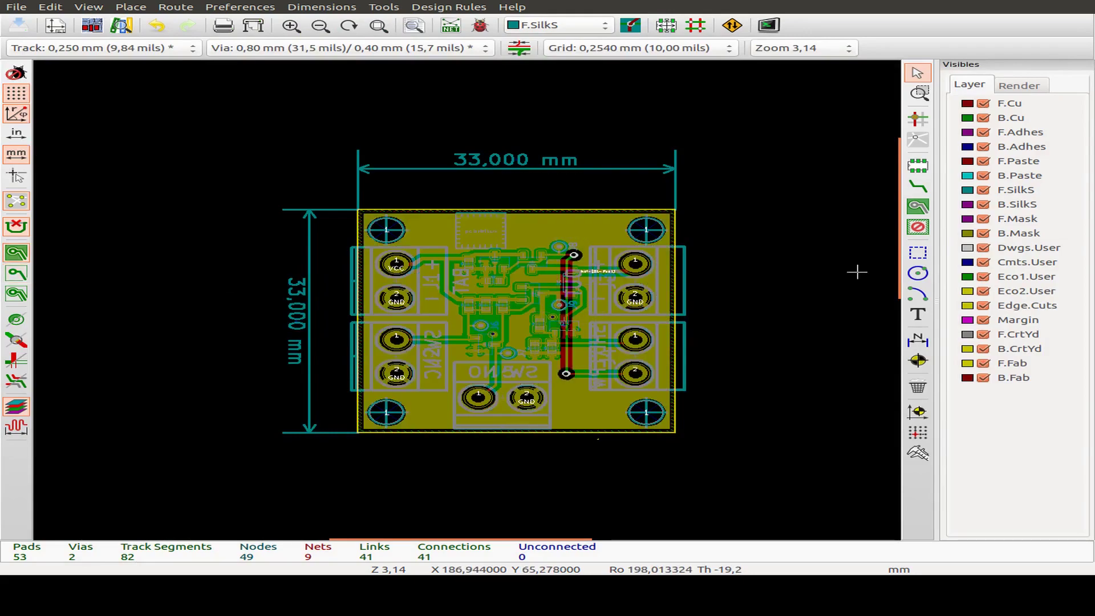
{"action": "left_click", "coordinate": [983, 118]}
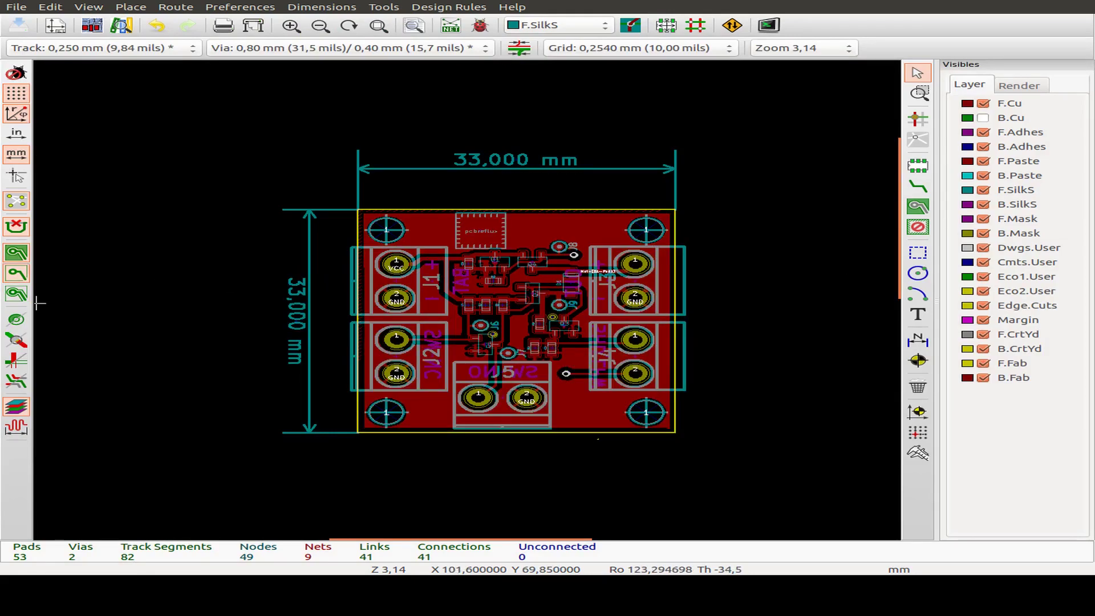
{"action": "left_click", "coordinate": [16, 273]}
{"action": "scroll", "coordinate": [555, 288], "scroll_direction": "up", "scroll_amount": 2}
{"action": "scroll", "coordinate": [447, 296], "scroll_direction": "down", "scroll_amount": 1}
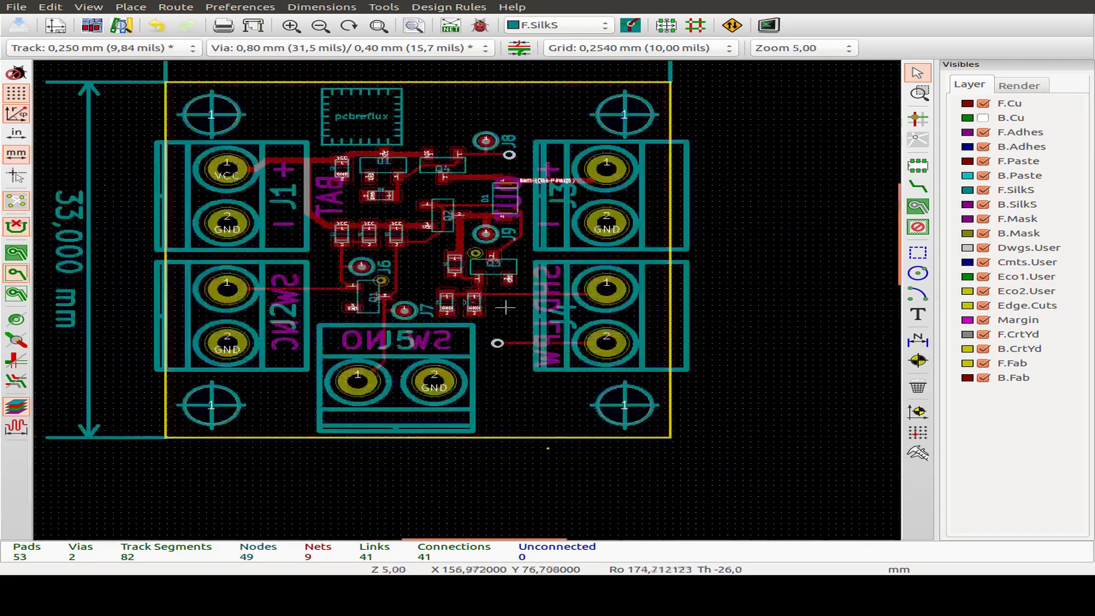
{"action": "left_click_drag", "start_coordinate": [428, 262], "coordinate": [553, 279]}
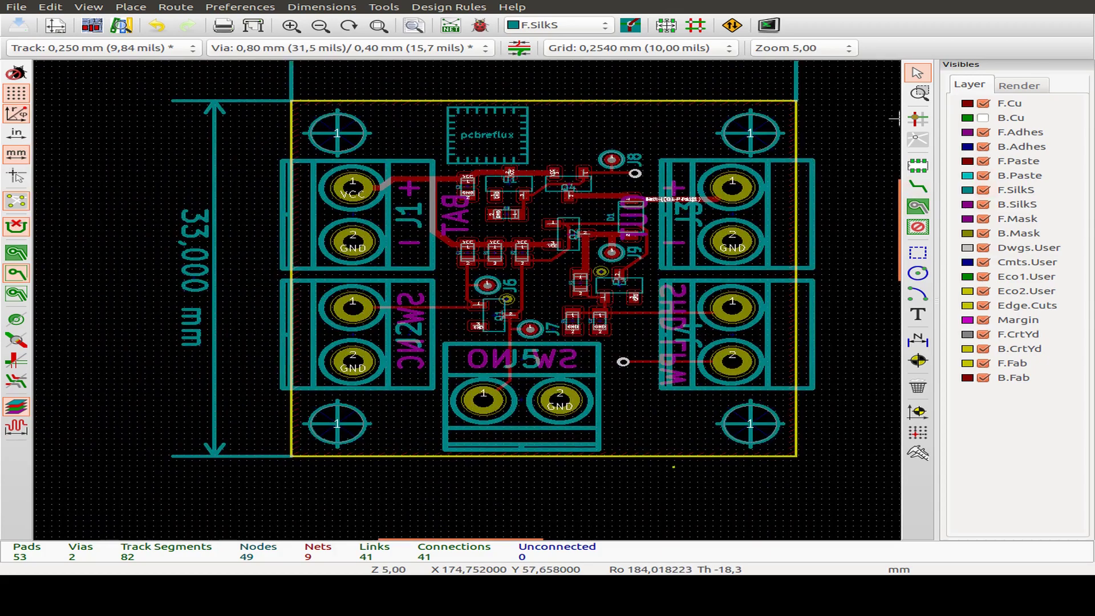
Make F.Mask the active layer and hide the F.SilkS and B.SilkS silkscreen layers in the layout
{"action": "left_click", "coordinate": [1010, 218]}
{"action": "left_click", "coordinate": [983, 190]}
{"action": "left_click", "coordinate": [982, 204]}
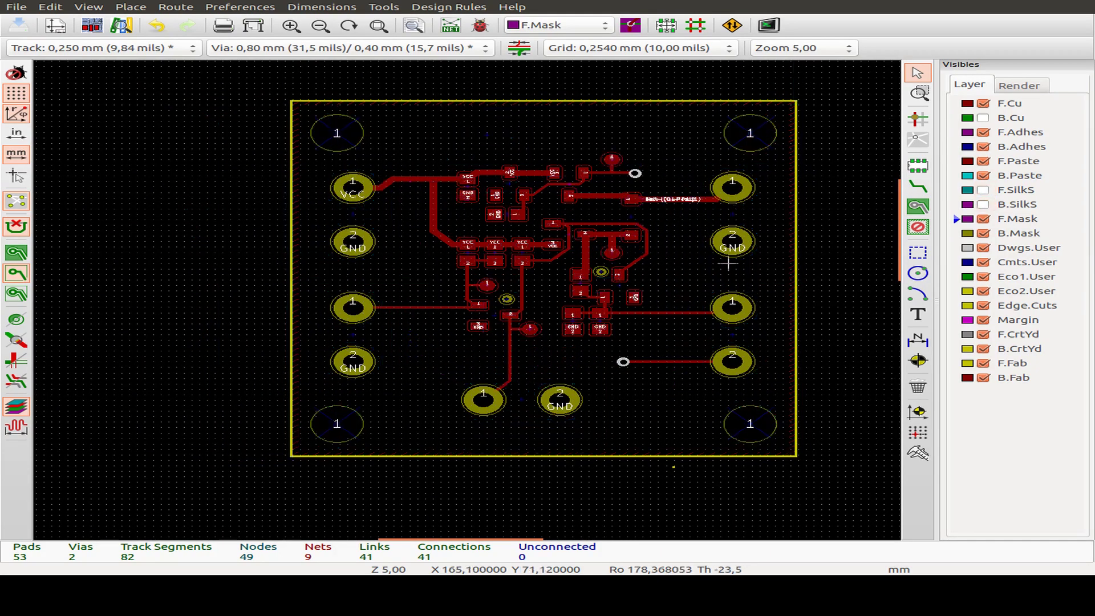
{"action": "mouse_move", "coordinate": [538, 301]}
{"action": "left_mouse_down"}
{"action": "mouse_move", "coordinate": [538, 274]}
{"action": "mouse_move", "coordinate": [521, 314]}
{"action": "left_mouse_up"}
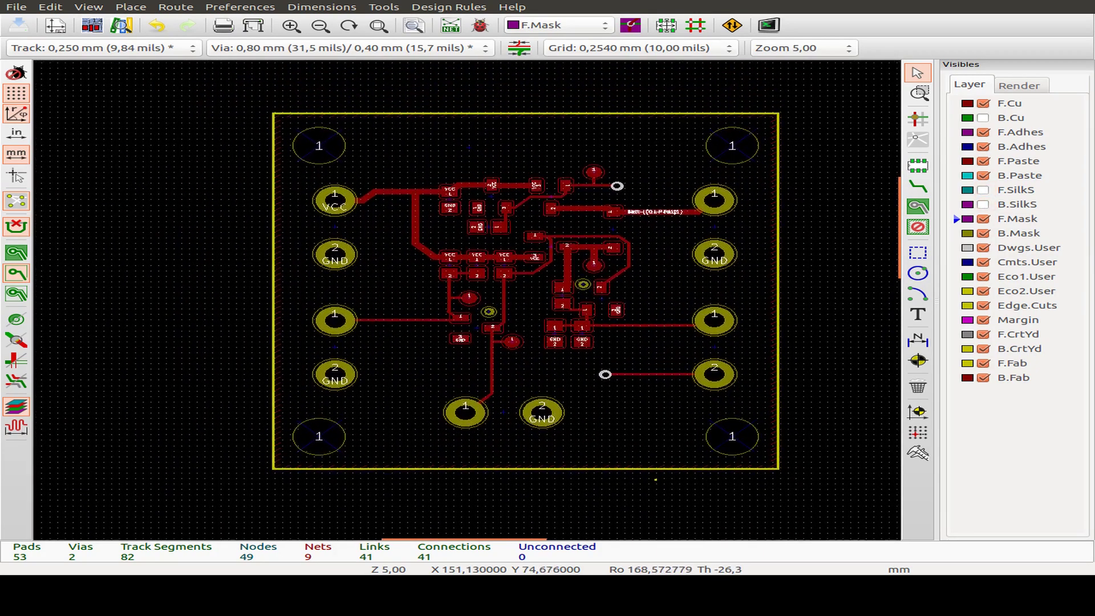
Return to the board's 3D viewer and toggle the display of the through-hole component models
{"action": "key", "text": "alt+3"}
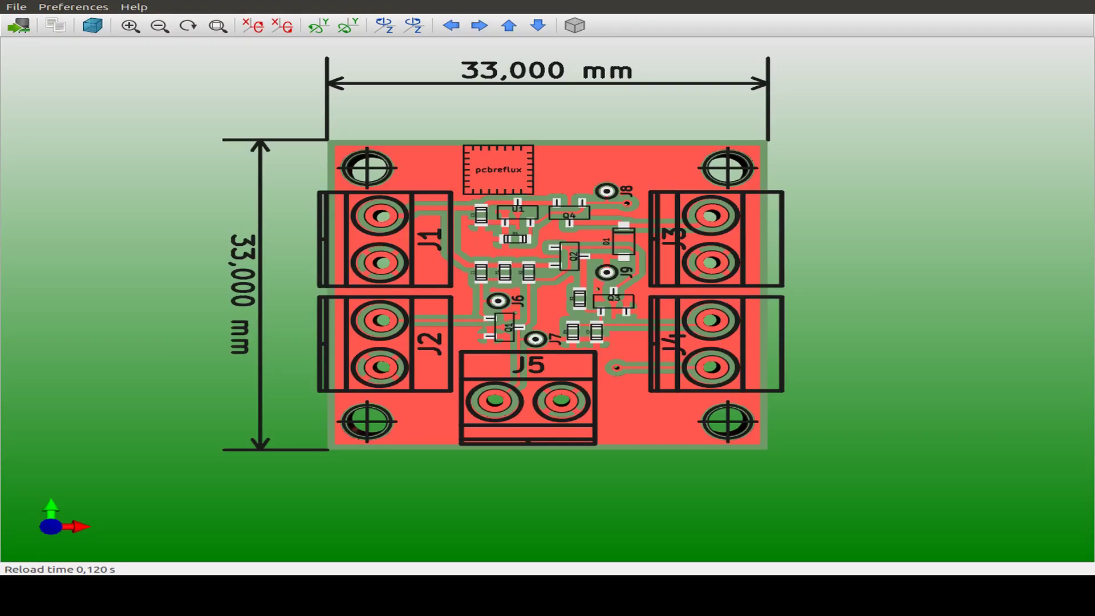
{"action": "left_click", "coordinate": [73, 6]}
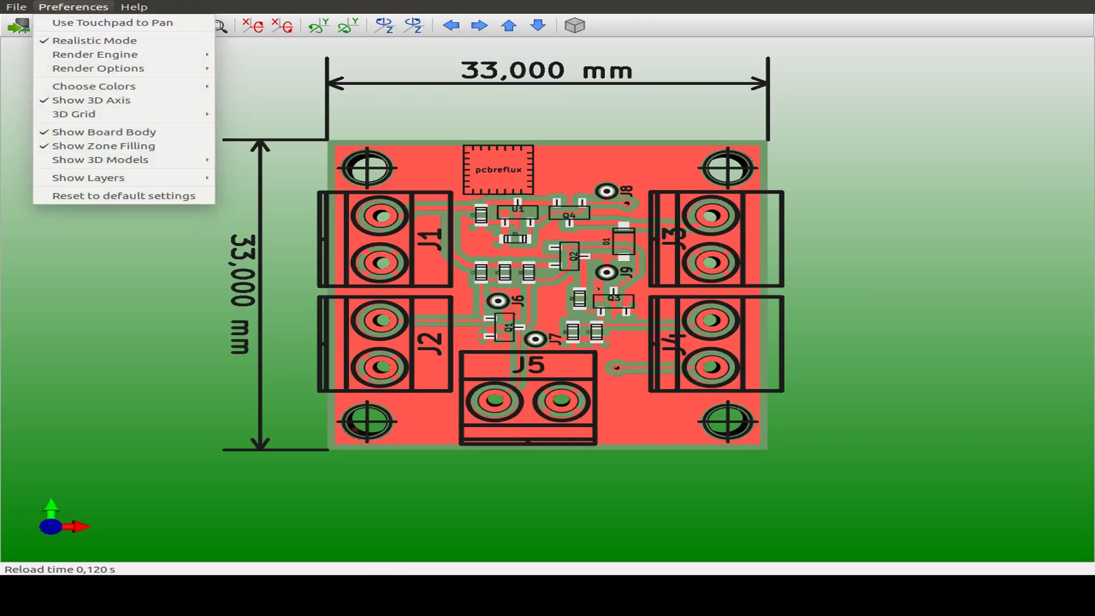
{"action": "mouse_move", "coordinate": [100, 159]}
{"action": "left_click", "coordinate": [273, 159]}
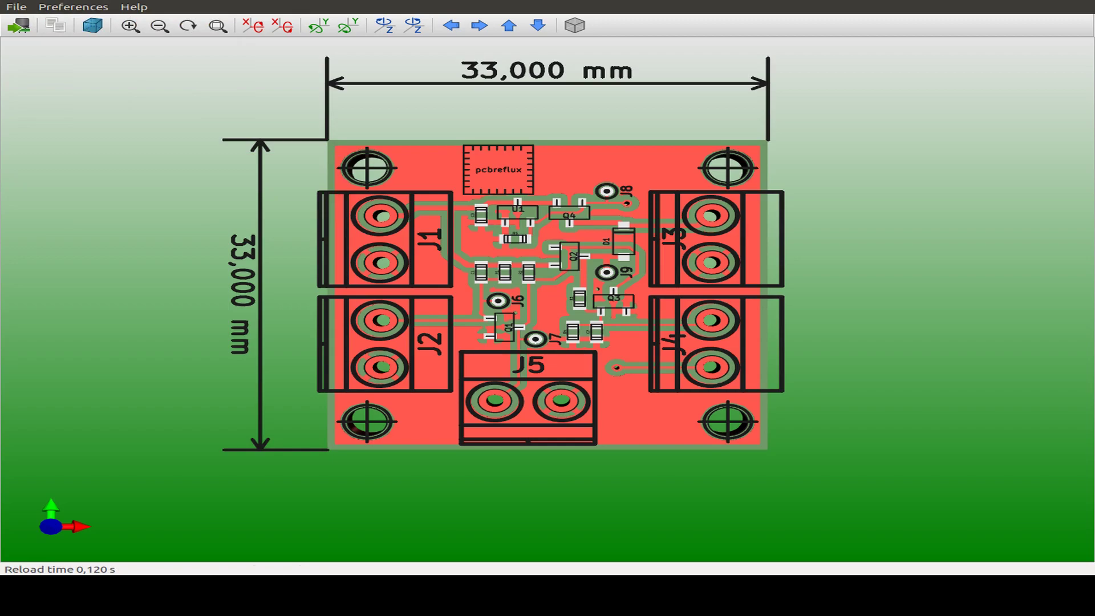
{"action": "left_click_drag", "start_coordinate": [548, 300], "coordinate": [536, 262]}
{"action": "scroll", "coordinate": [547, 299], "scroll_direction": "up", "scroll_amount": 3}
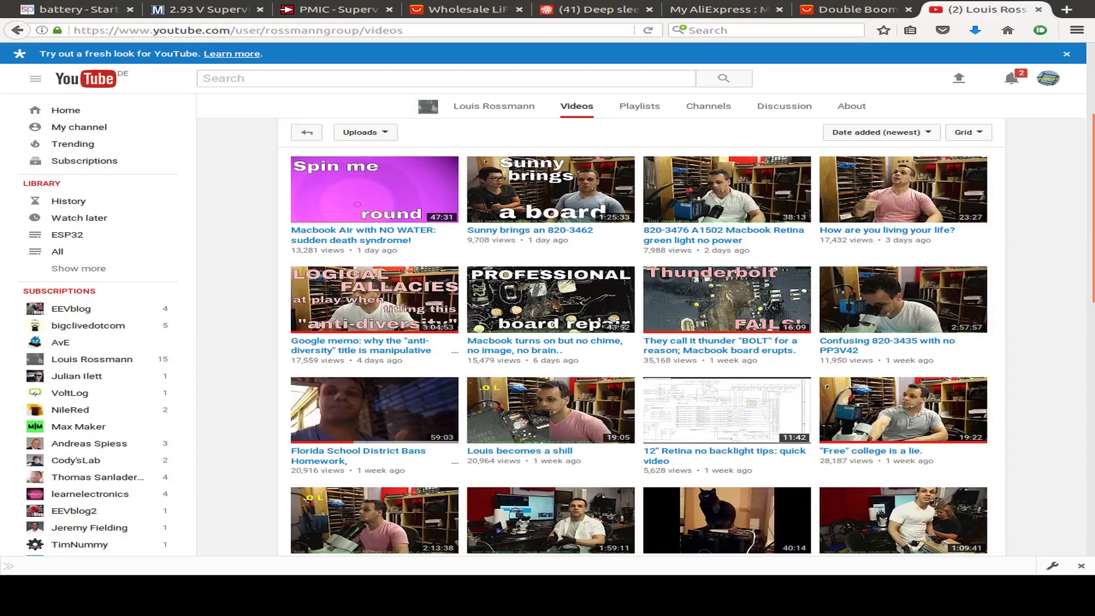
Look through the uploaded videos on Louis Rossmann's YouTube channel in the browser
{"action": "scroll", "coordinate": [639, 336], "scroll_direction": "down", "scroll_amount": 5}
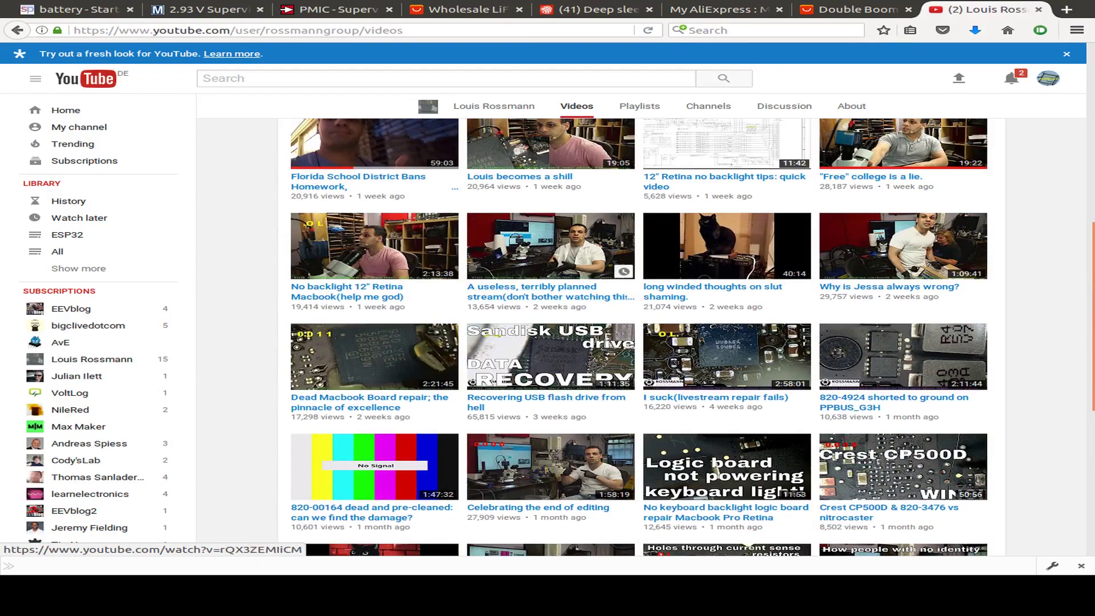
{"action": "scroll", "coordinate": [639, 337], "scroll_direction": "up", "scroll_amount": 3}
{"action": "scroll", "coordinate": [798, 223], "scroll_direction": "up", "scroll_amount": 3}
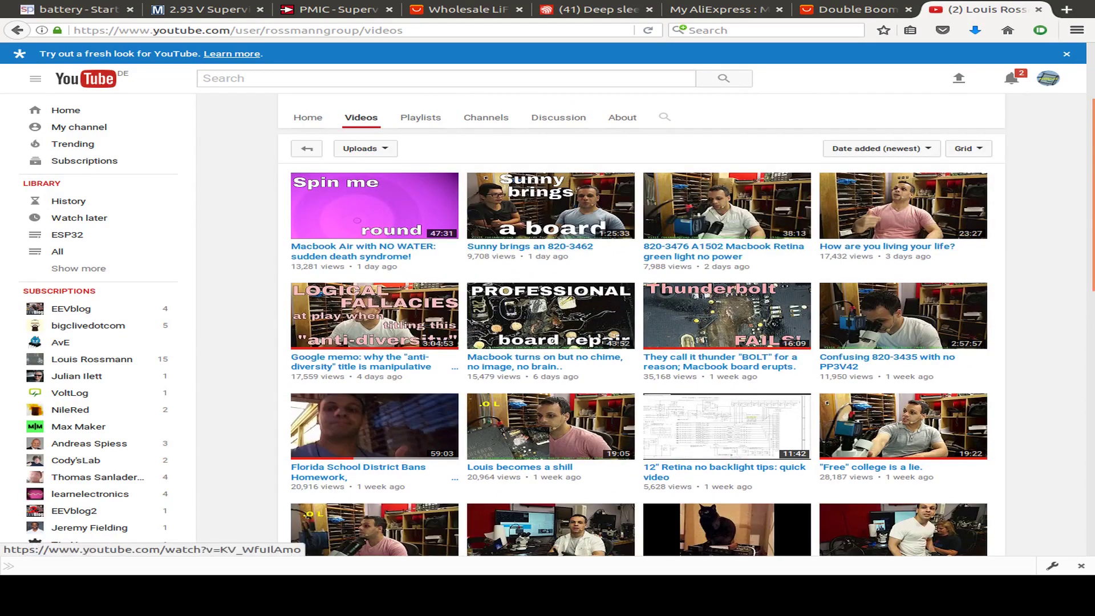
{"action": "scroll", "coordinate": [798, 331], "scroll_direction": "down", "scroll_amount": 1}
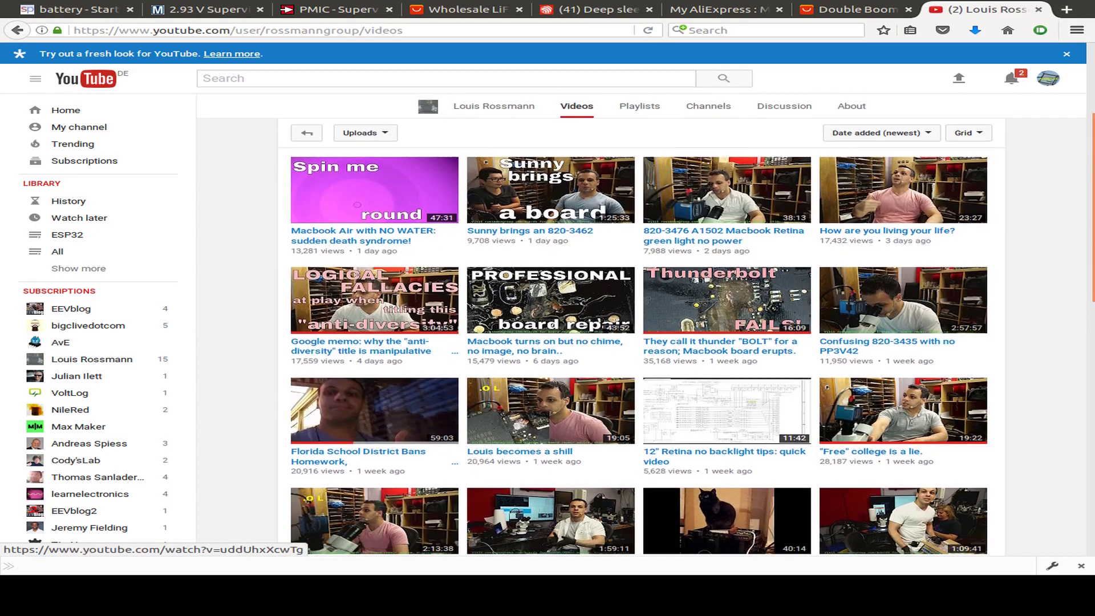
{"action": "scroll", "coordinate": [799, 320], "scroll_direction": "down", "scroll_amount": 3}
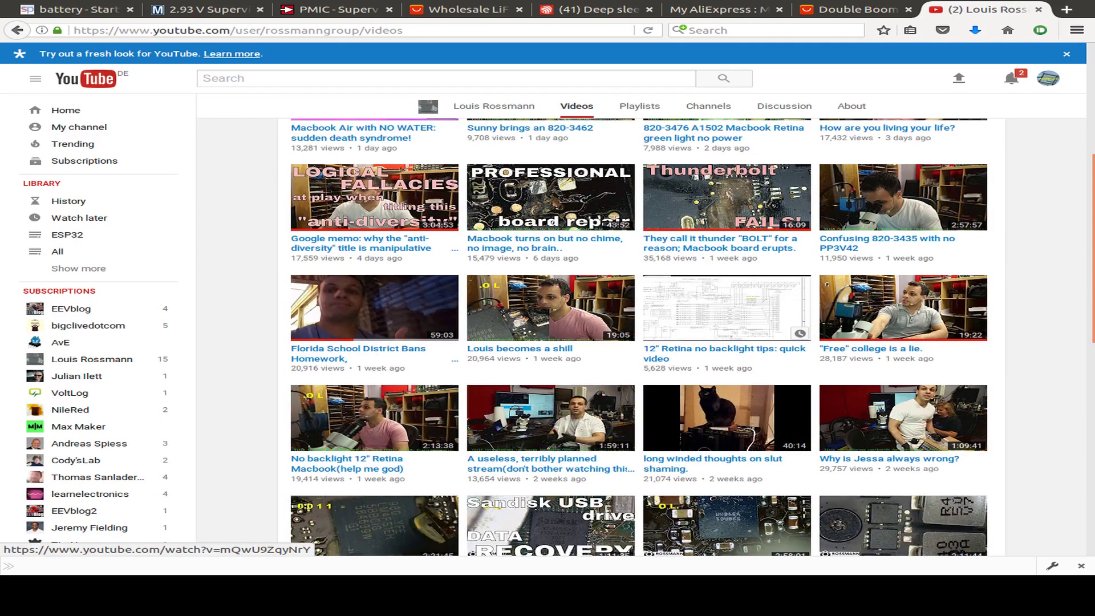
{"action": "scroll", "coordinate": [798, 320], "scroll_direction": "down", "scroll_amount": 9}
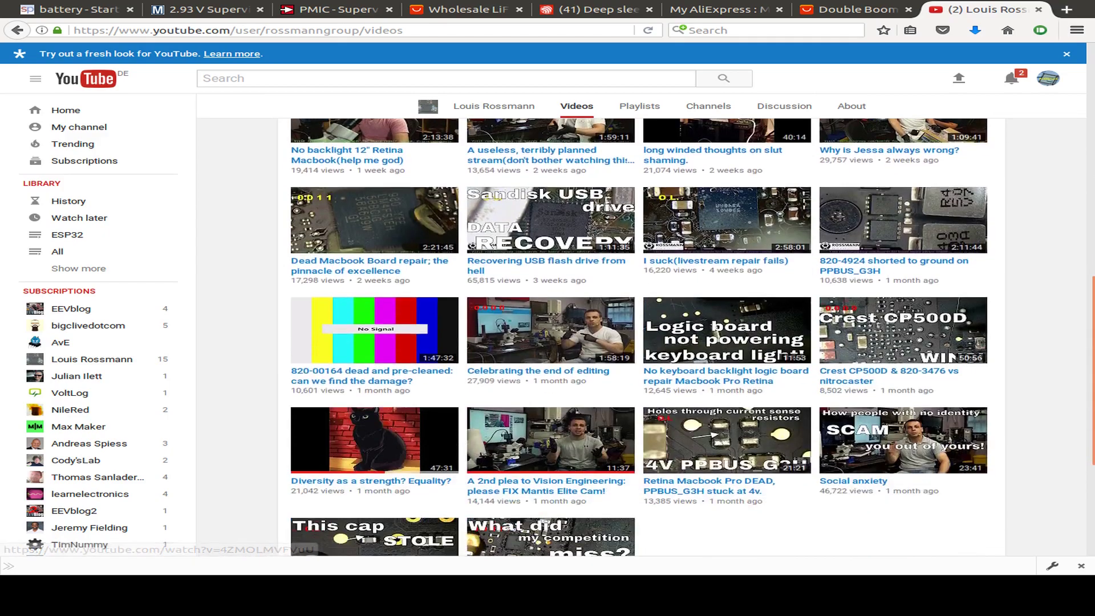
{"action": "scroll", "coordinate": [901, 268], "scroll_direction": "up", "scroll_amount": 11}
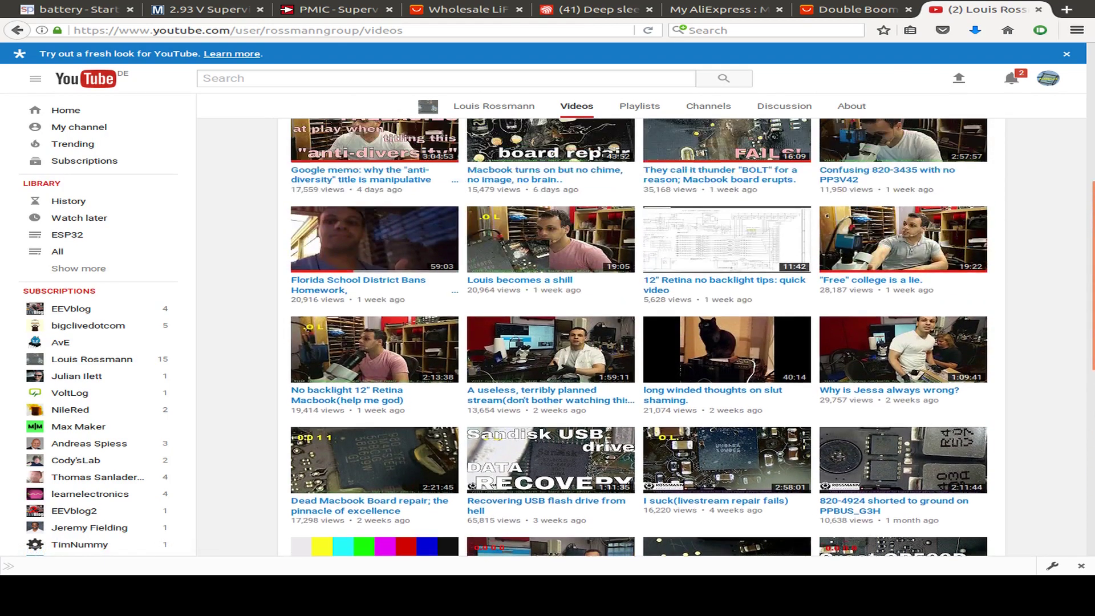